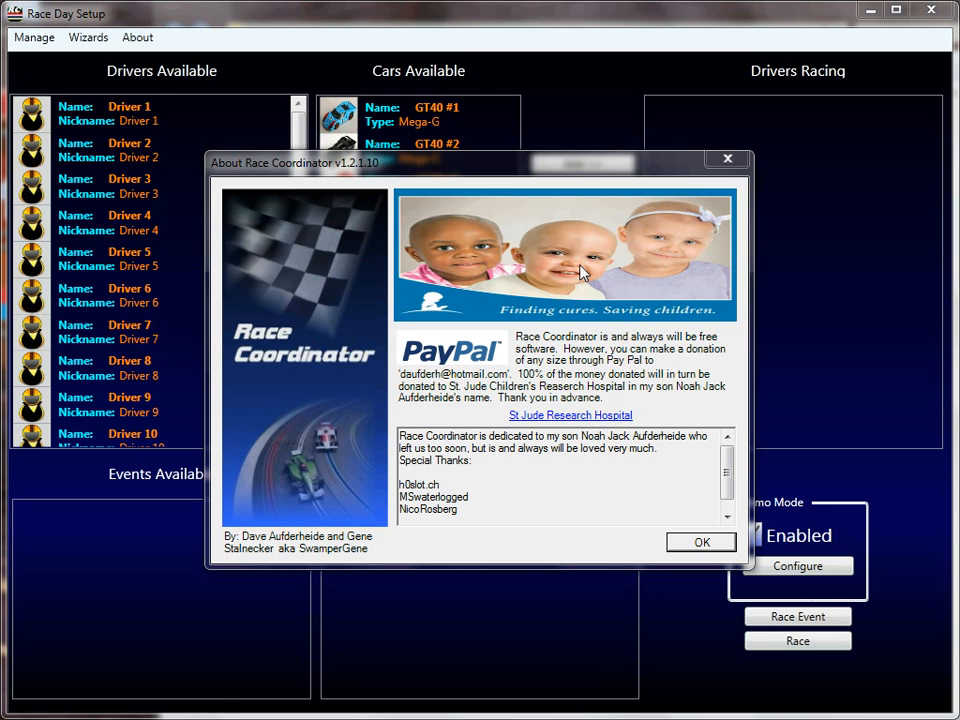
# - Dismiss the About information and add all available drivers to the racing list, checking the roster from first to last
pyautogui.moveTo(553, 162); pyautogui.dragTo(565, 166)
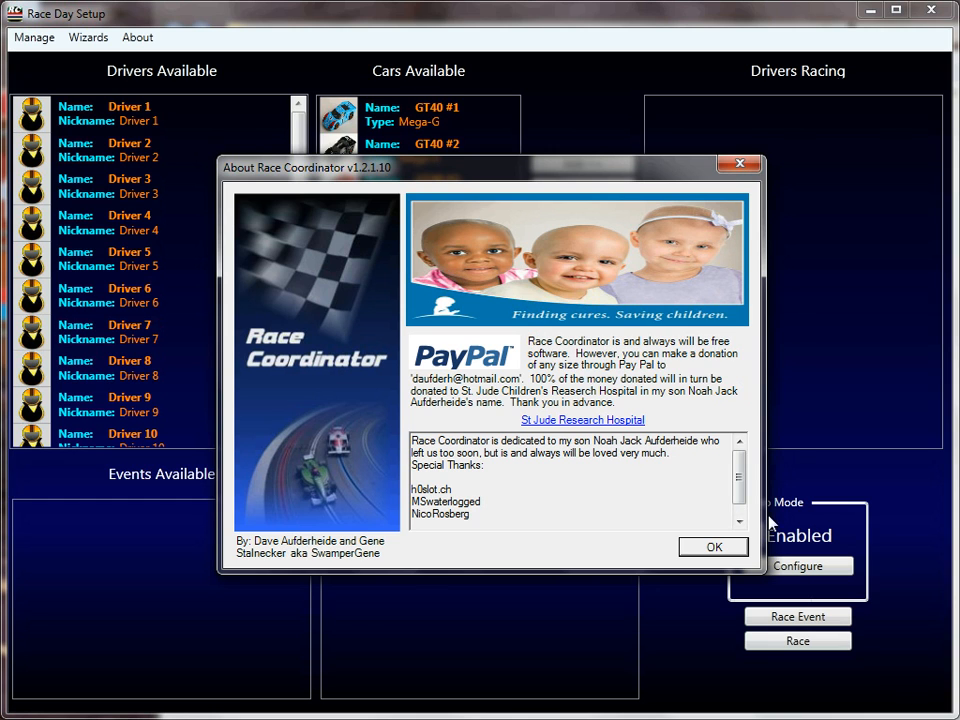
pyautogui.click(697, 548)
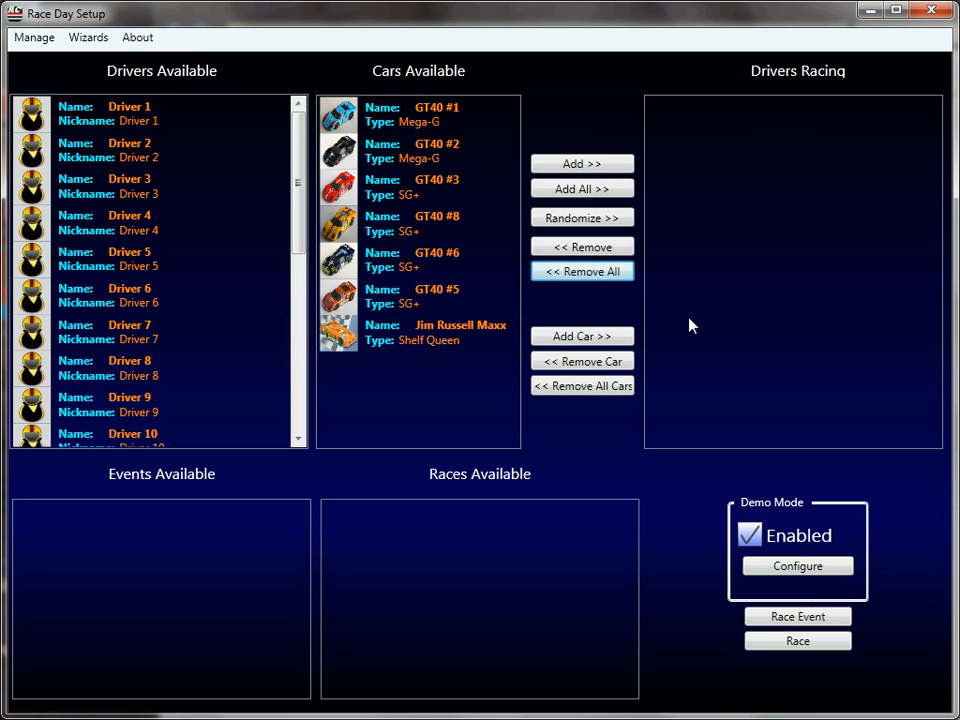
pyautogui.click(590, 192)
pyautogui.moveTo(934, 120); pyautogui.dragTo(915, 429)
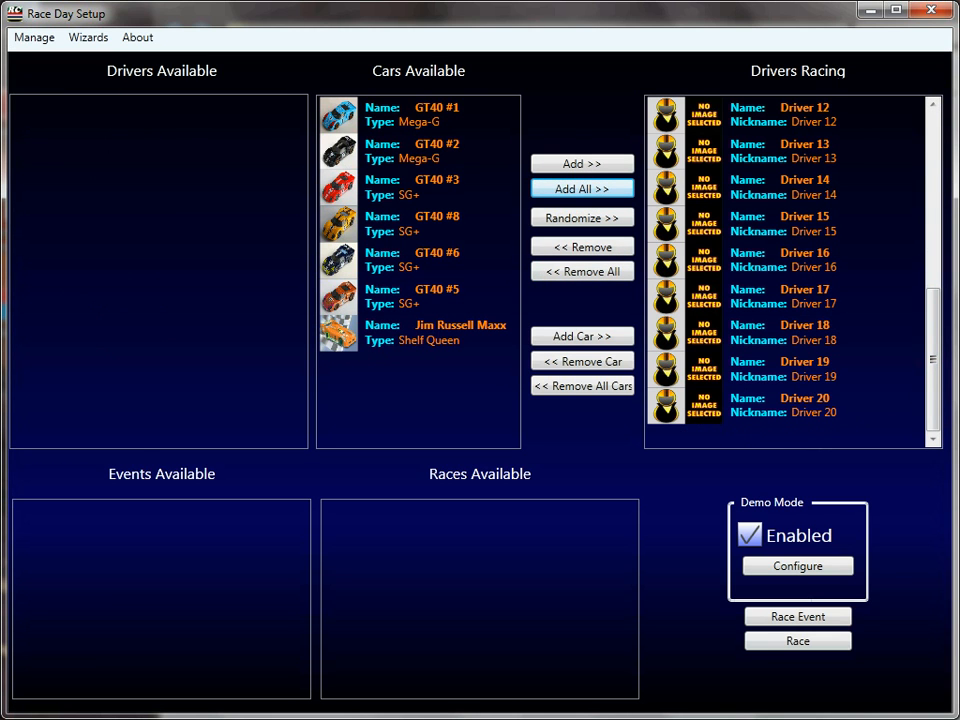
pyautogui.scroll(4, 712, 283)
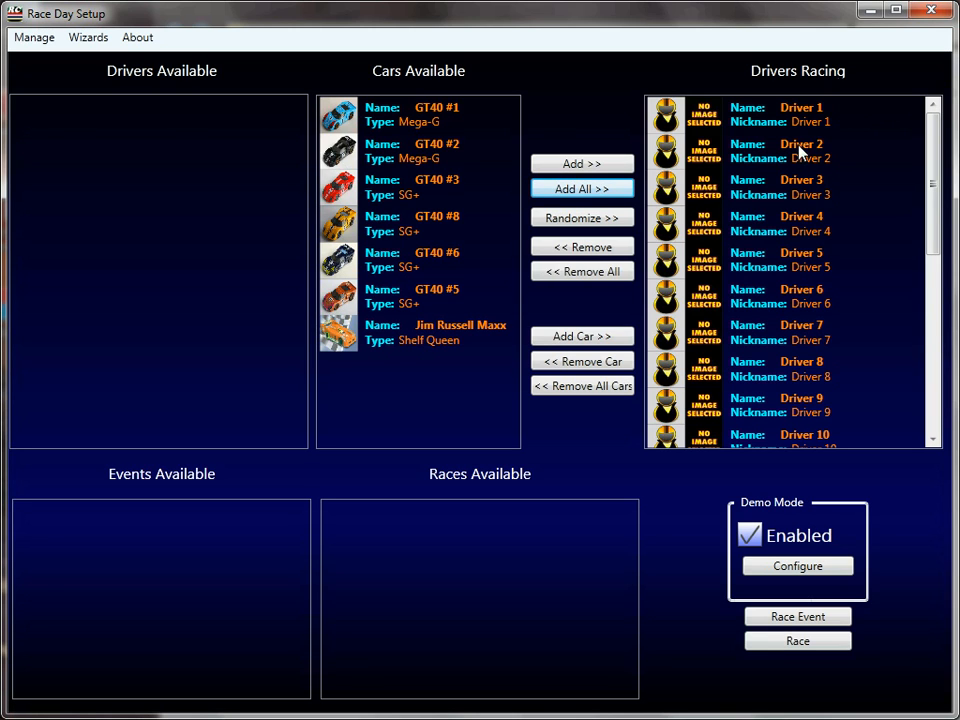
pyautogui.click(803, 119)
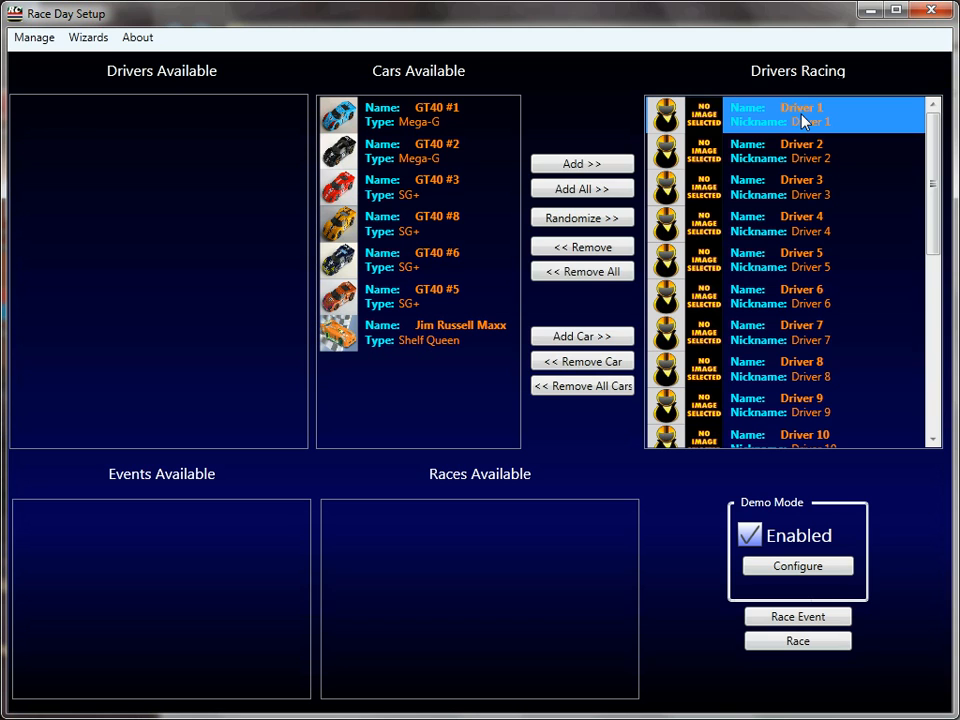
pyautogui.moveTo(939, 144); pyautogui.dragTo(813, 440)
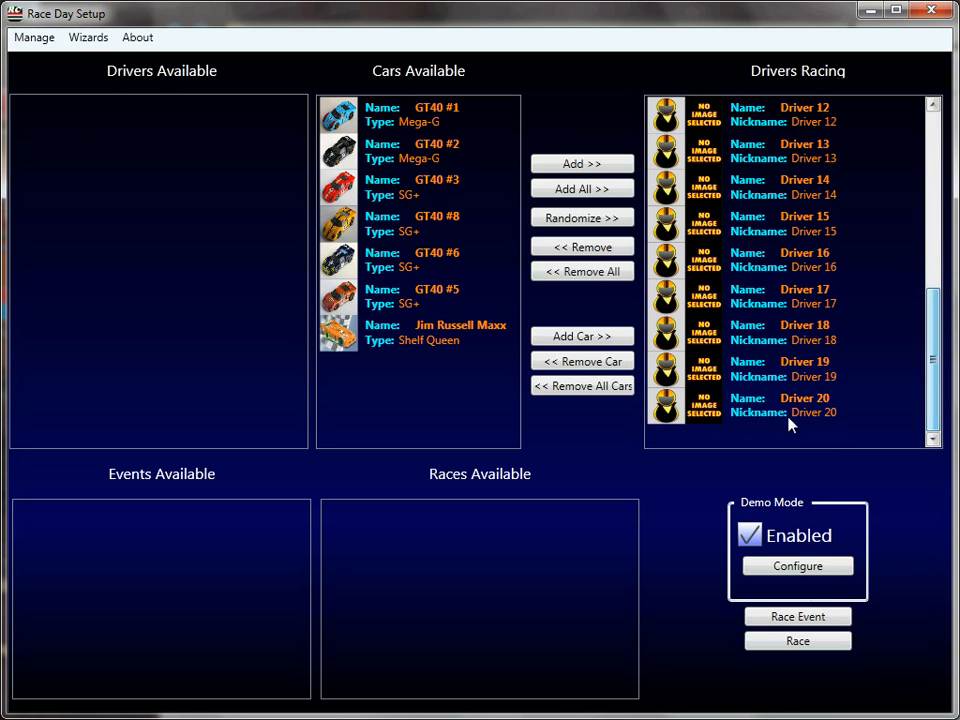
pyautogui.click(788, 422)
pyautogui.moveTo(939, 356); pyautogui.dragTo(930, 143)
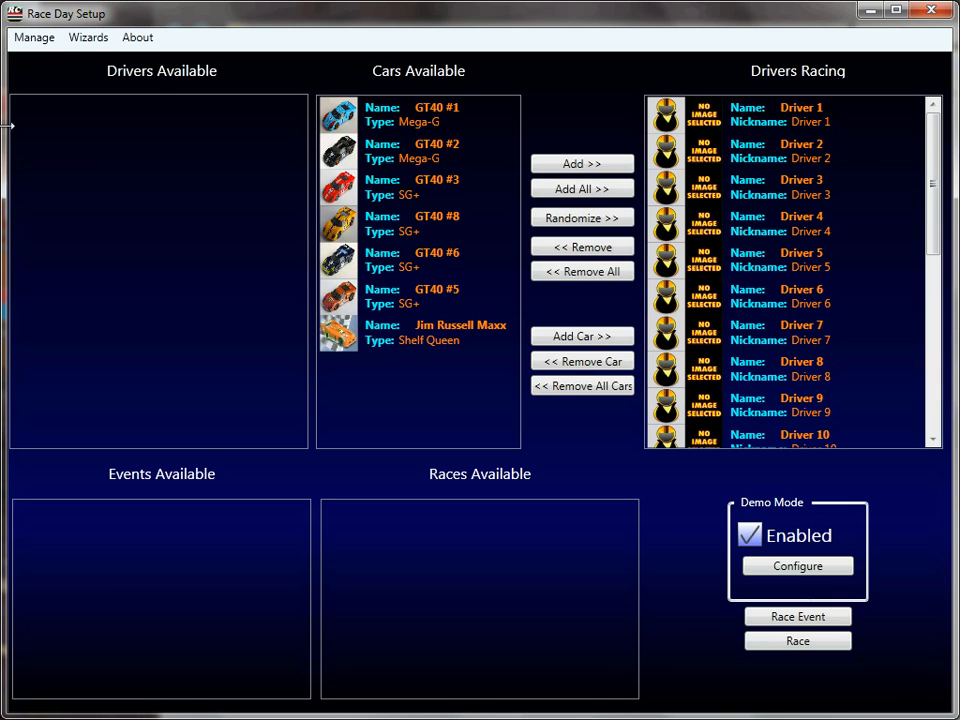
# - Start the Race wizard and name the new race "Tutorial RR" in its general setup
pyautogui.click(88, 40)
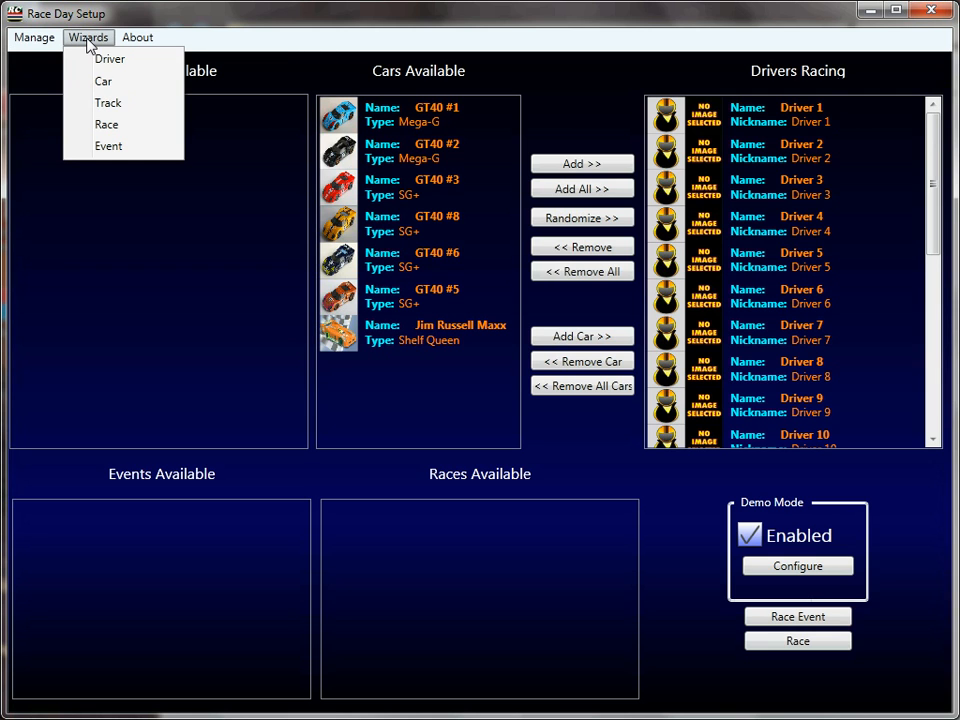
pyautogui.click(99, 130)
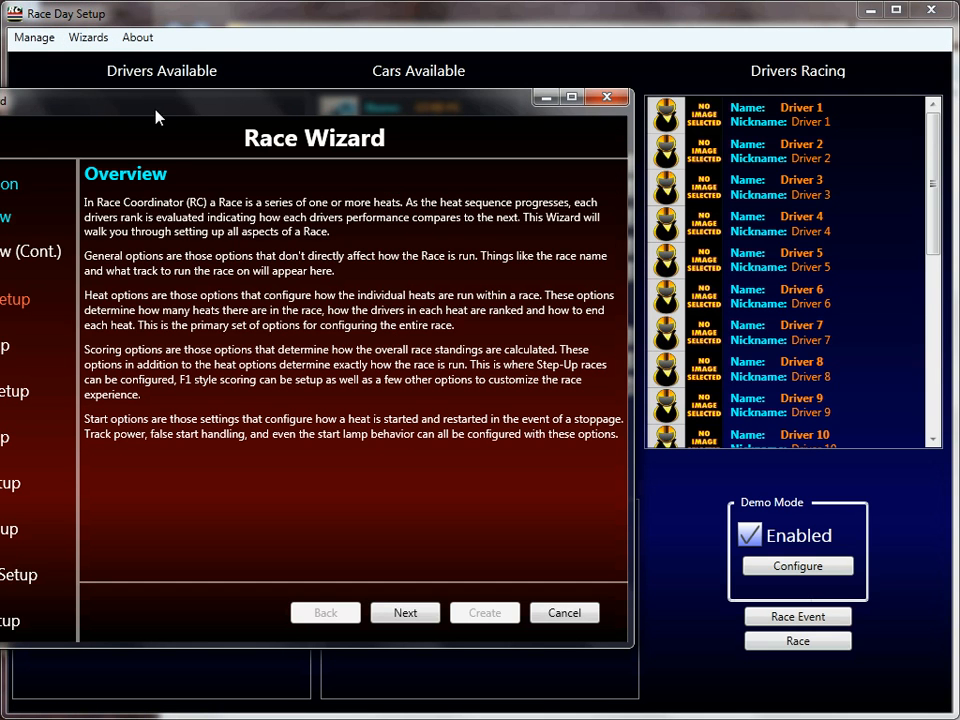
pyautogui.moveTo(155, 118); pyautogui.dragTo(400, 89)
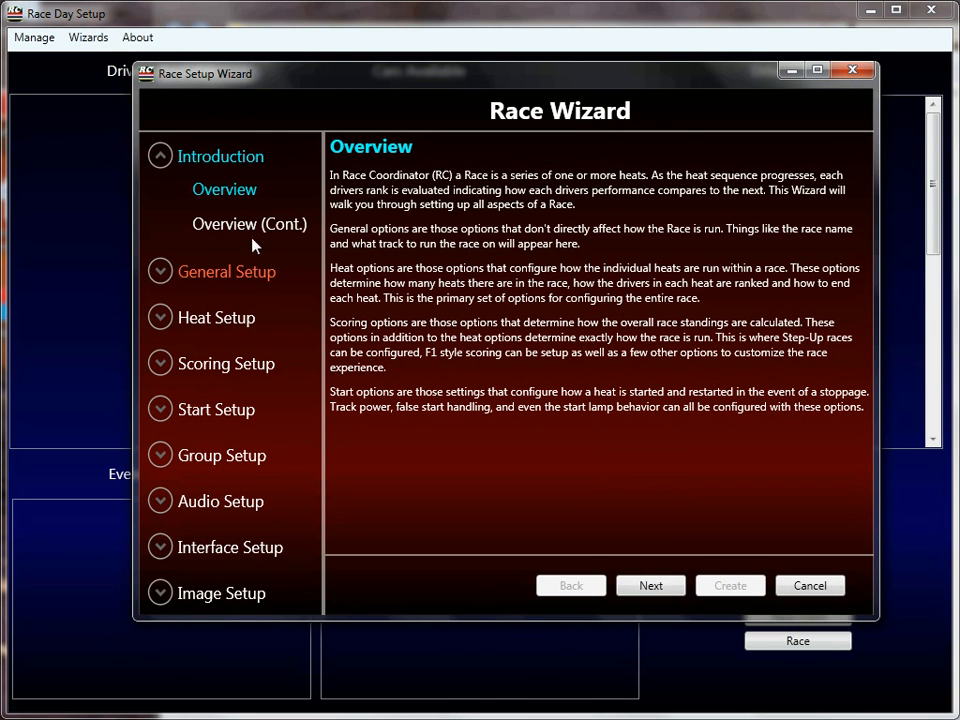
pyautogui.click(208, 274)
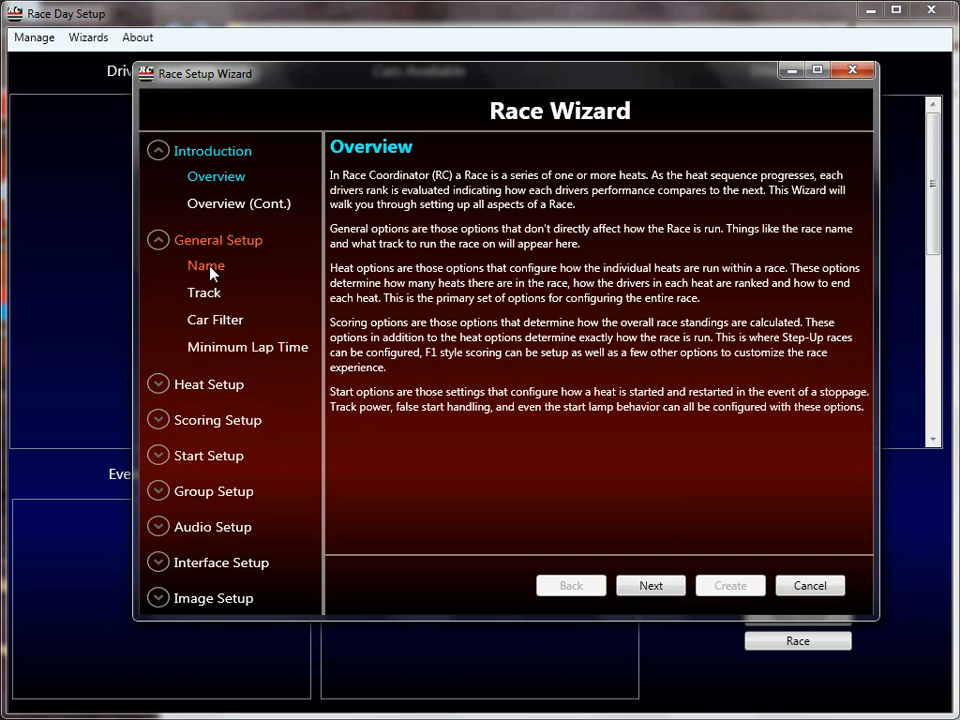
pyautogui.click(210, 273)
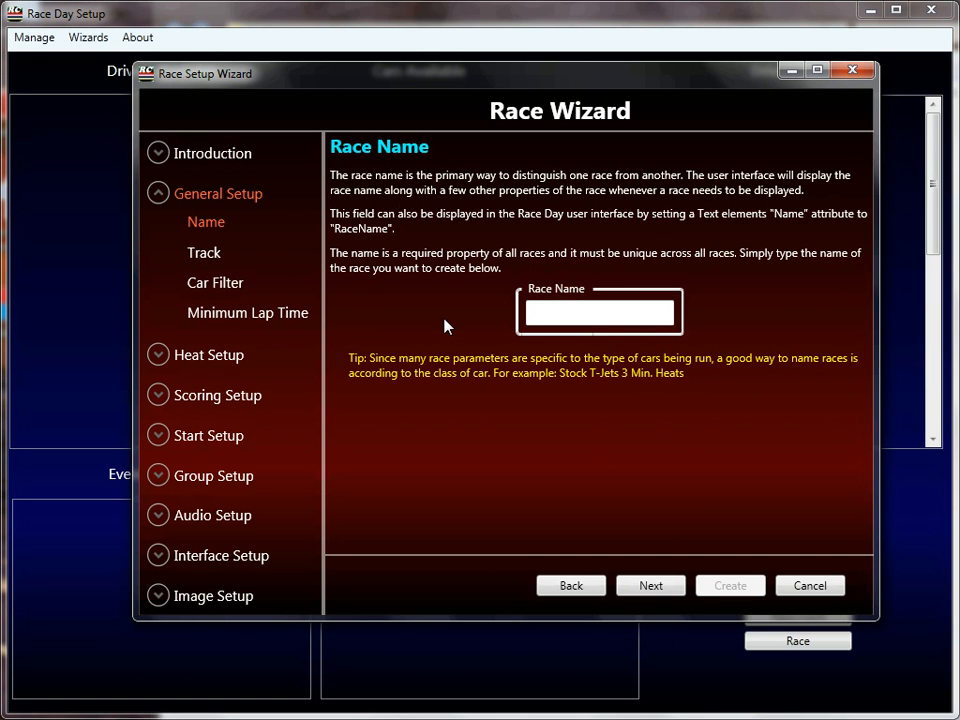
pyautogui.click(545, 318)
pyautogui.write('T')
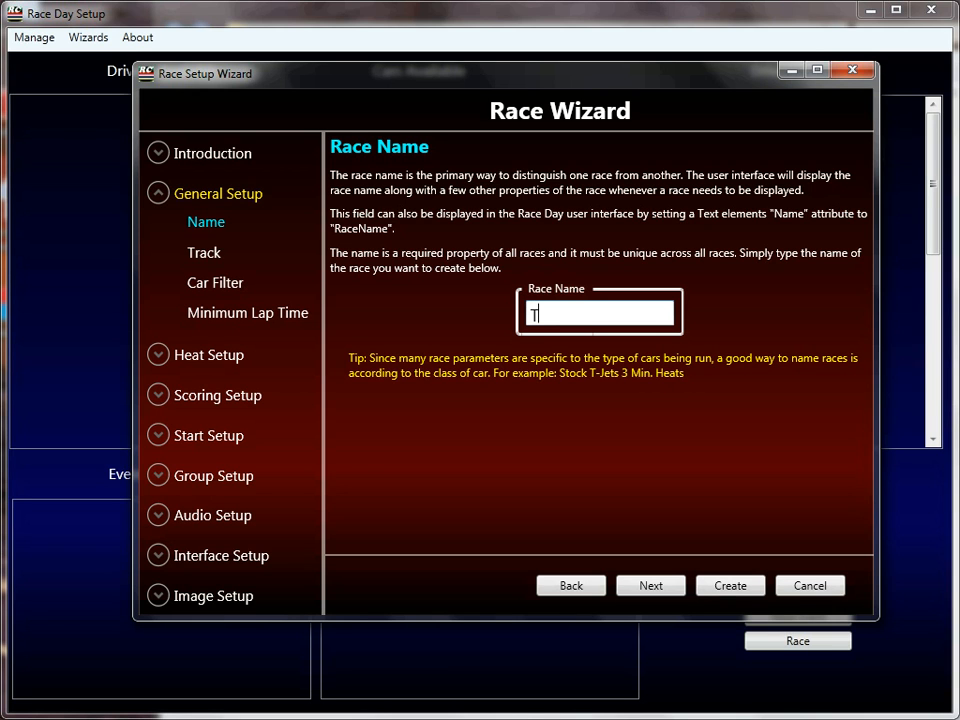
pyautogui.write('utorial RR')
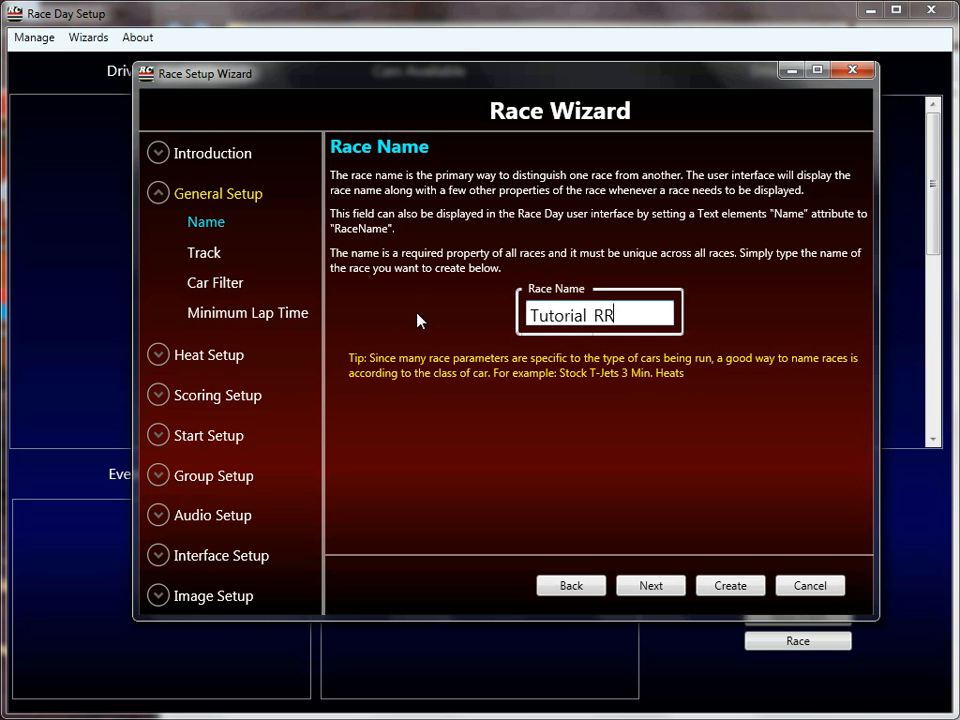
# - Check the race's track selection and set the minimum lap time to 3 seconds
pyautogui.click(195, 258)
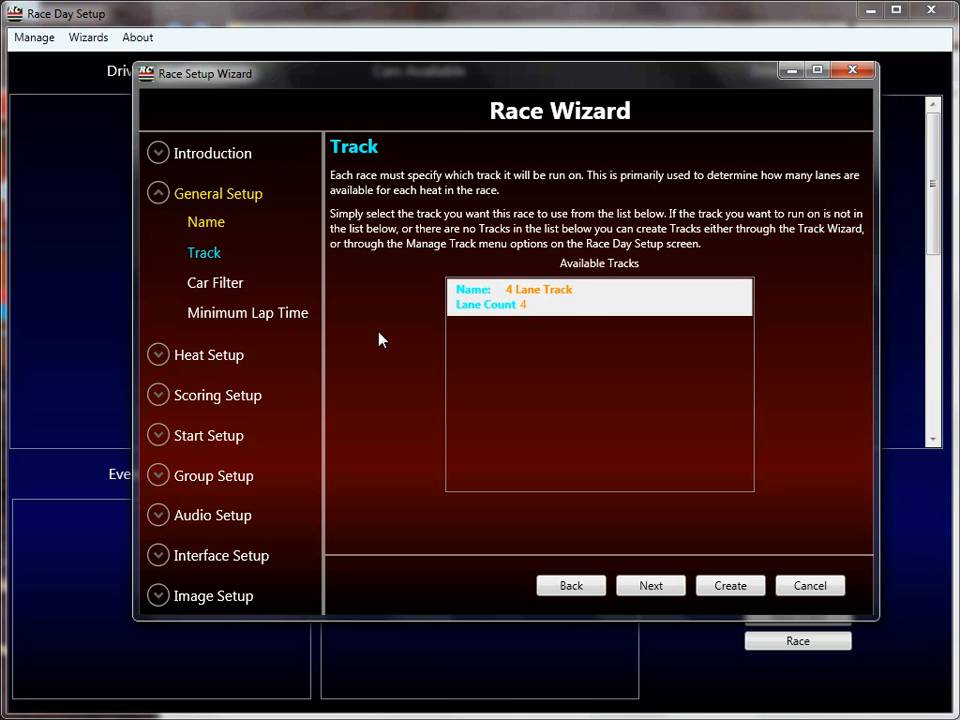
pyautogui.click(260, 314)
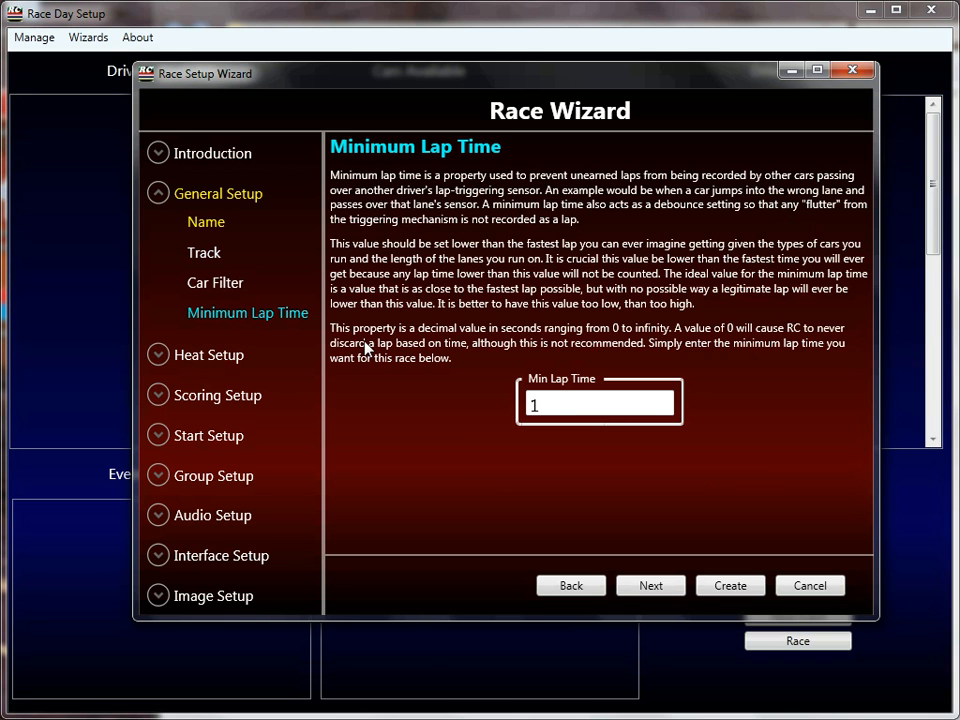
pyautogui.doubleClick(554, 403)
pyautogui.write('2')
pyautogui.press('BackSpace')
pyautogui.write('3')
# - Review the heat rotation options and examine the generated heats from first to last in the Heat View
pyautogui.click(208, 360)
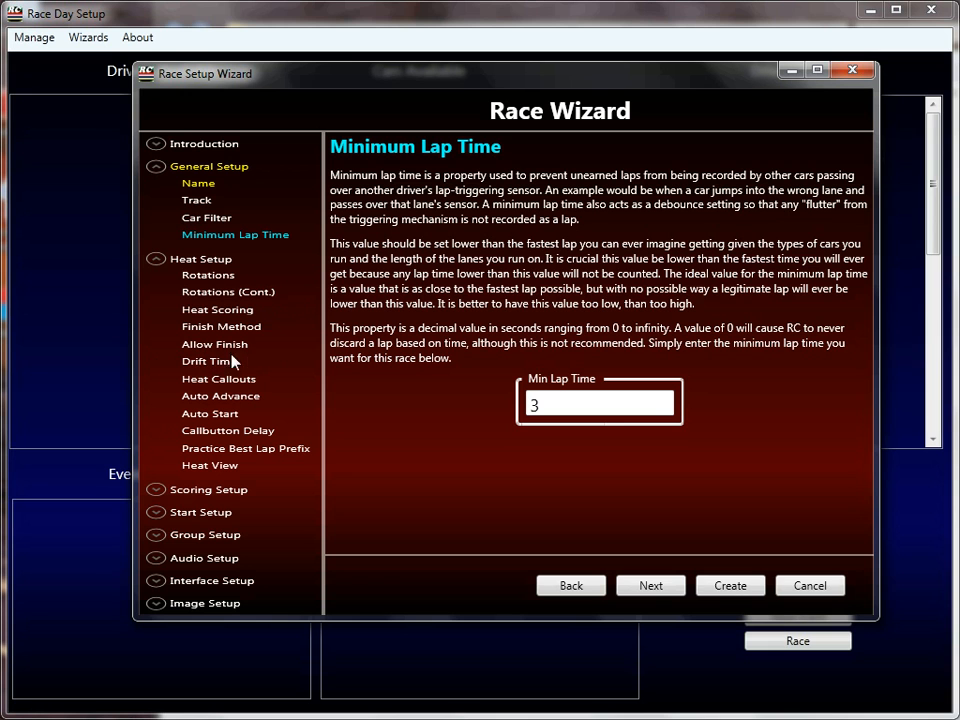
pyautogui.click(232, 292)
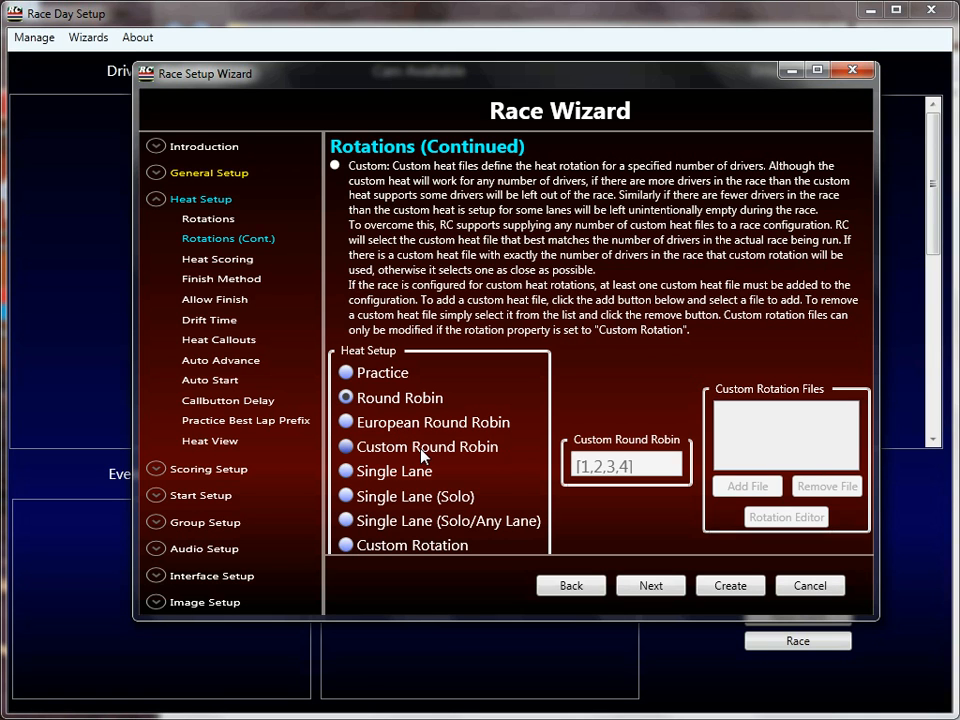
pyautogui.click(218, 446)
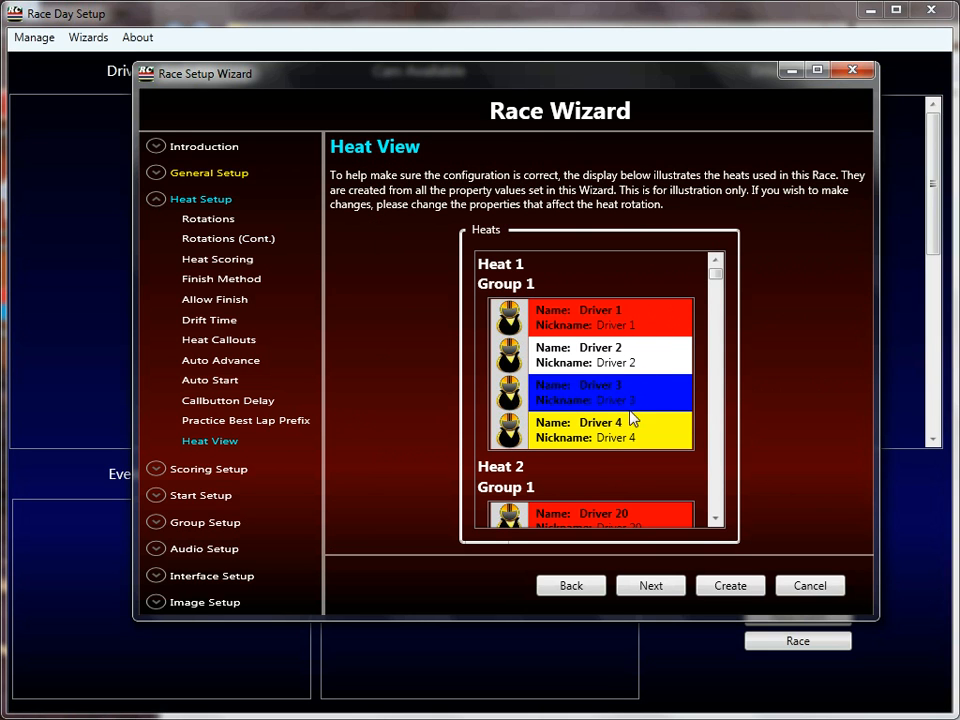
pyautogui.click(716, 518)
pyautogui.click(716, 518)
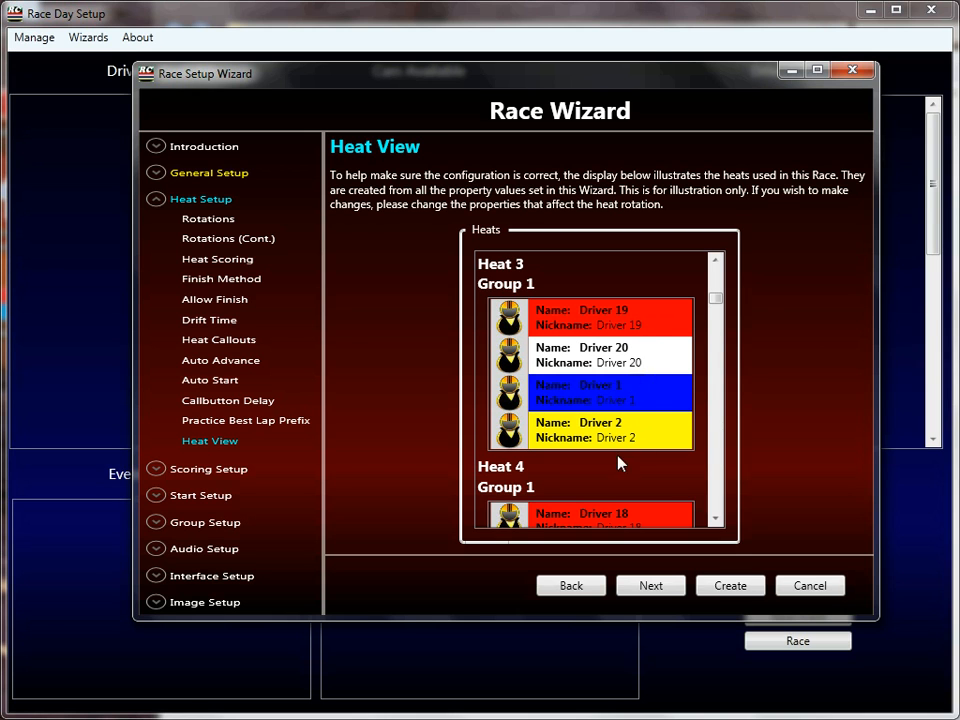
pyautogui.moveTo(716, 299); pyautogui.dragTo(729, 570)
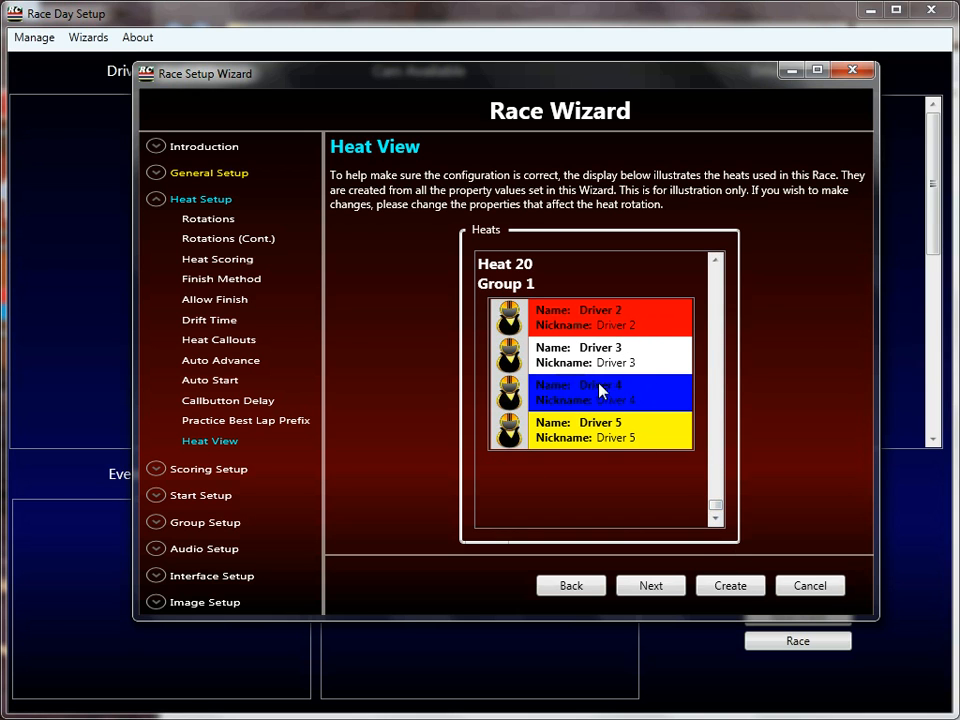
pyautogui.moveTo(716, 505); pyautogui.dragTo(718, 275)
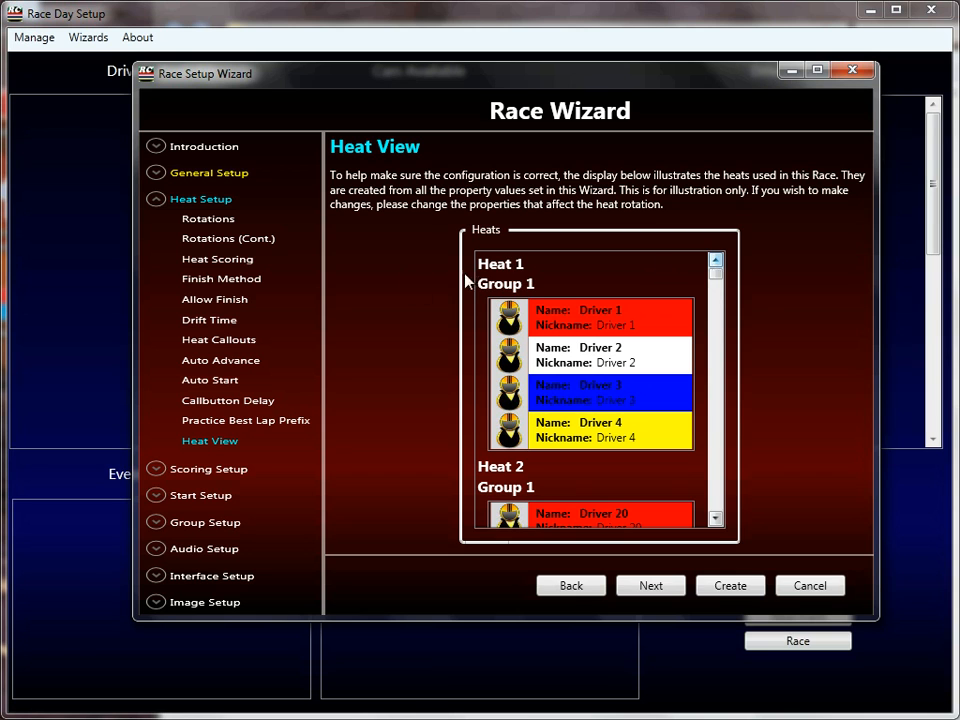
# - Check the heat finish method and set the drift time to 1 second
pyautogui.click(226, 280)
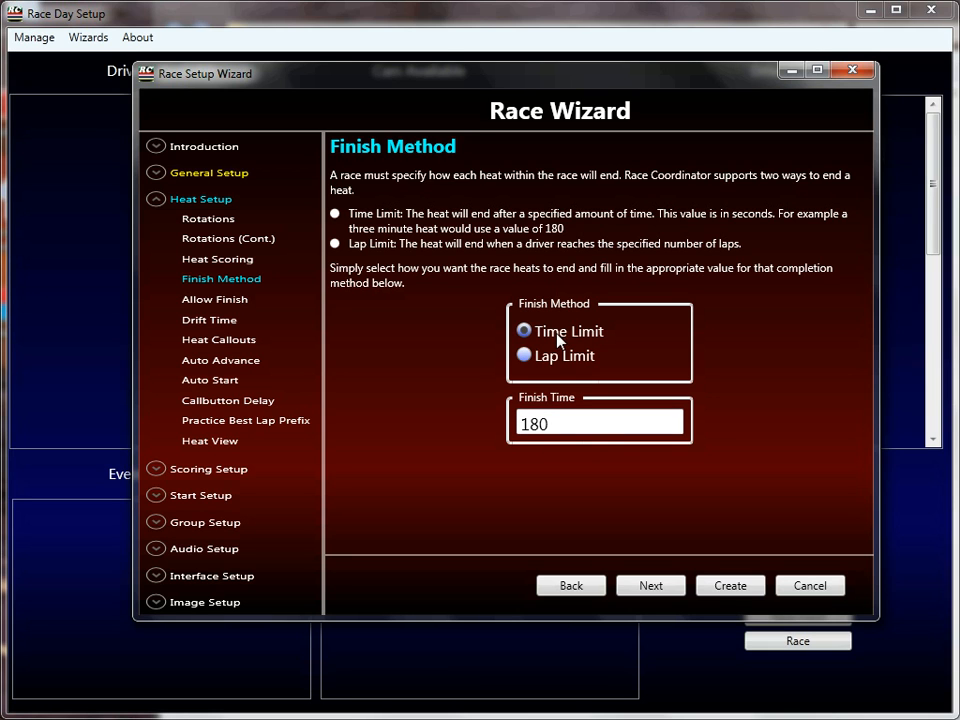
pyautogui.click(224, 321)
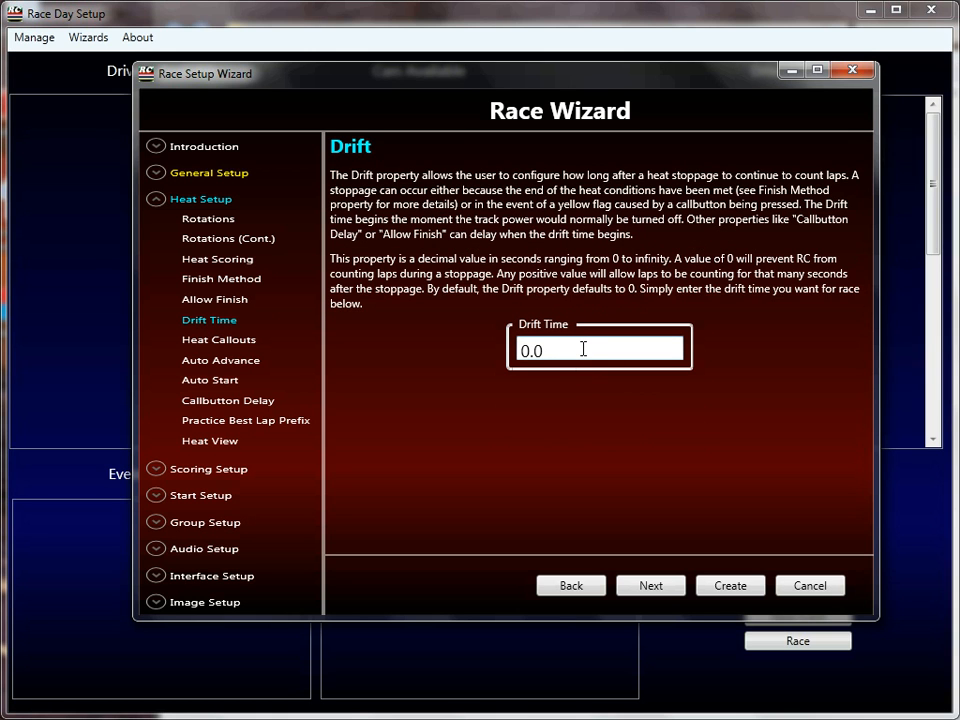
pyautogui.press('Left')
pyautogui.press('Left')
pyautogui.press('BackSpace')
pyautogui.press('Delete')
pyautogui.write('1')
# - Add a heat callout that plays the woman's voice file sl_300w.wav with a callout time of 301
pyautogui.click(186, 339)
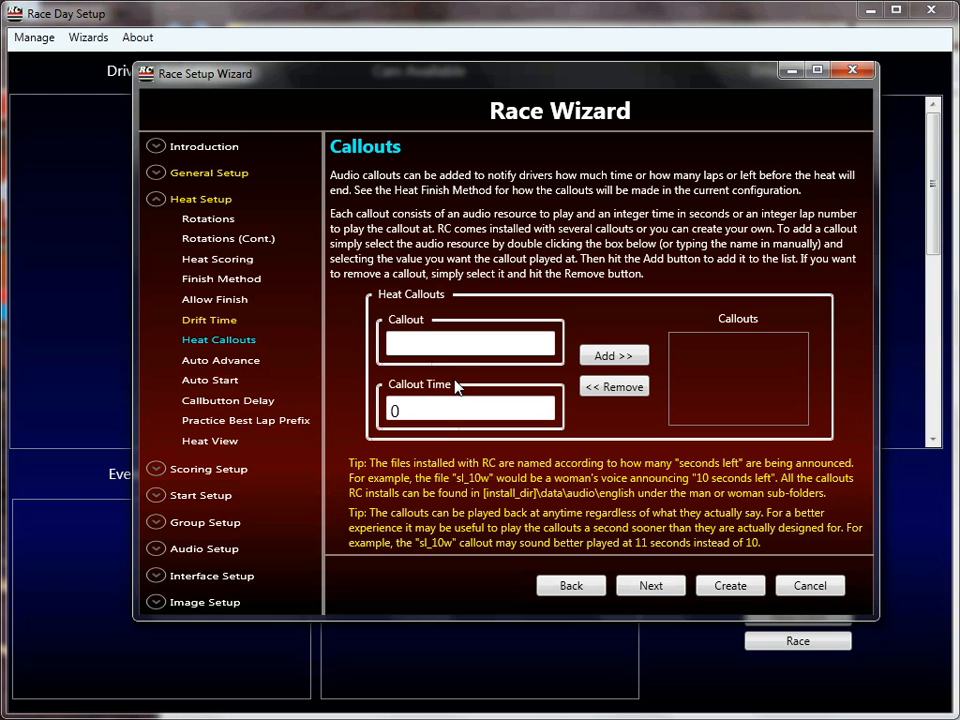
pyautogui.doubleClick(450, 343)
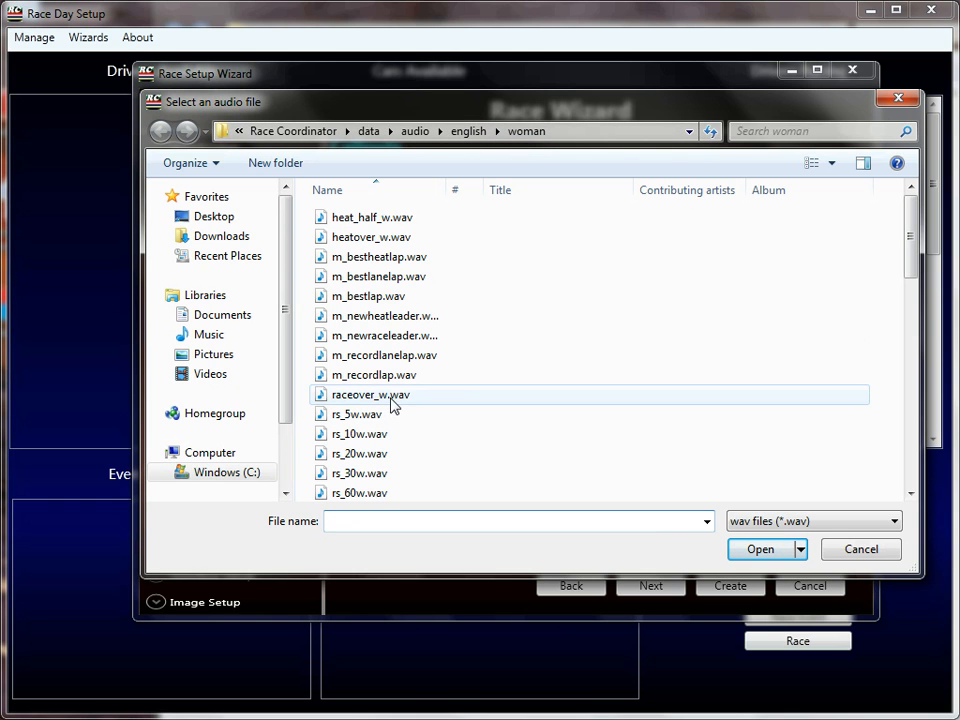
pyautogui.moveTo(913, 240); pyautogui.dragTo(913, 276)
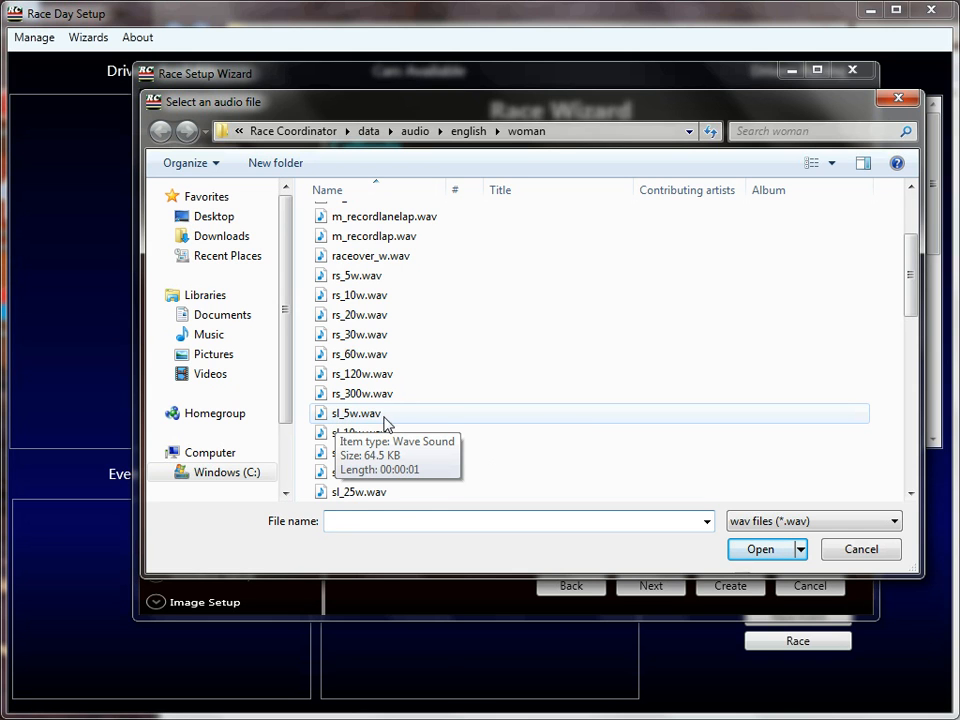
pyautogui.moveTo(911, 272); pyautogui.dragTo(913, 303)
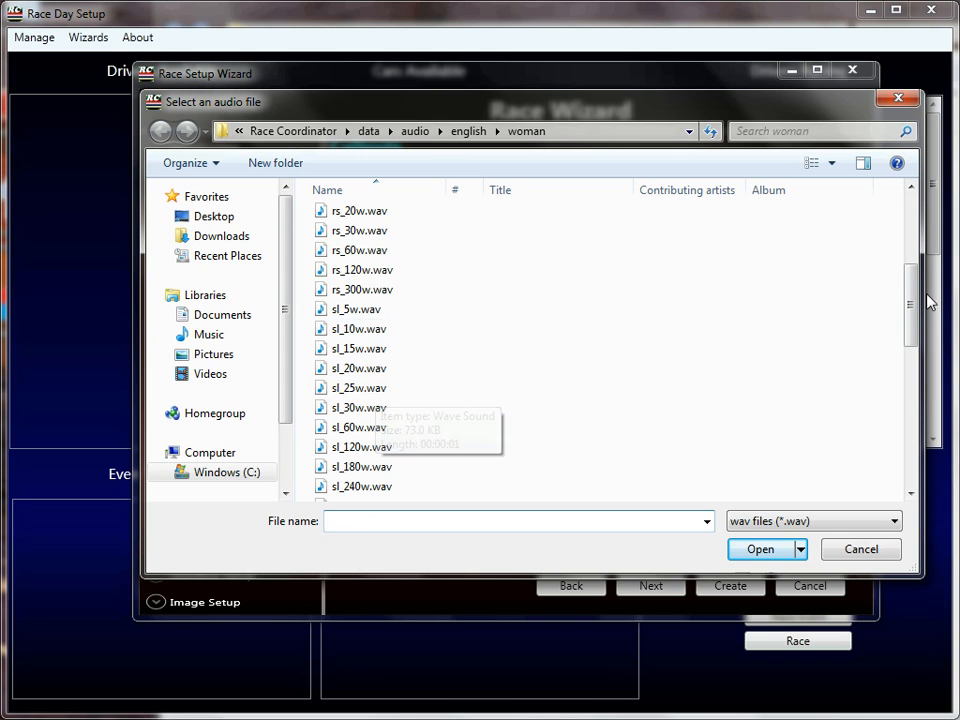
pyautogui.moveTo(904, 296); pyautogui.dragTo(911, 347)
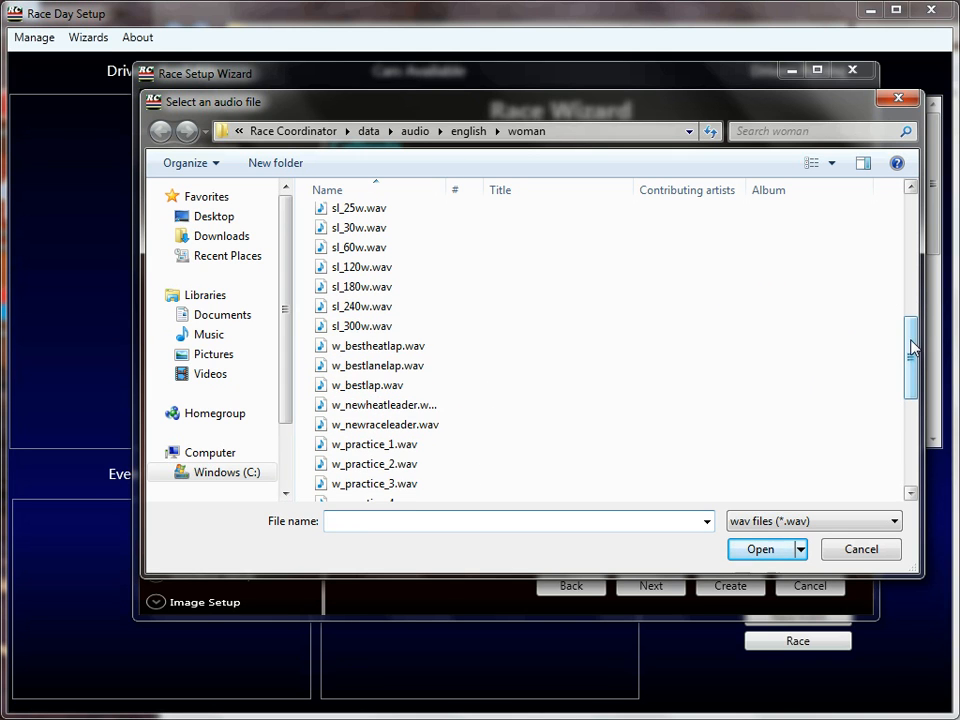
pyautogui.press('XF86AudioRaiseVolume')
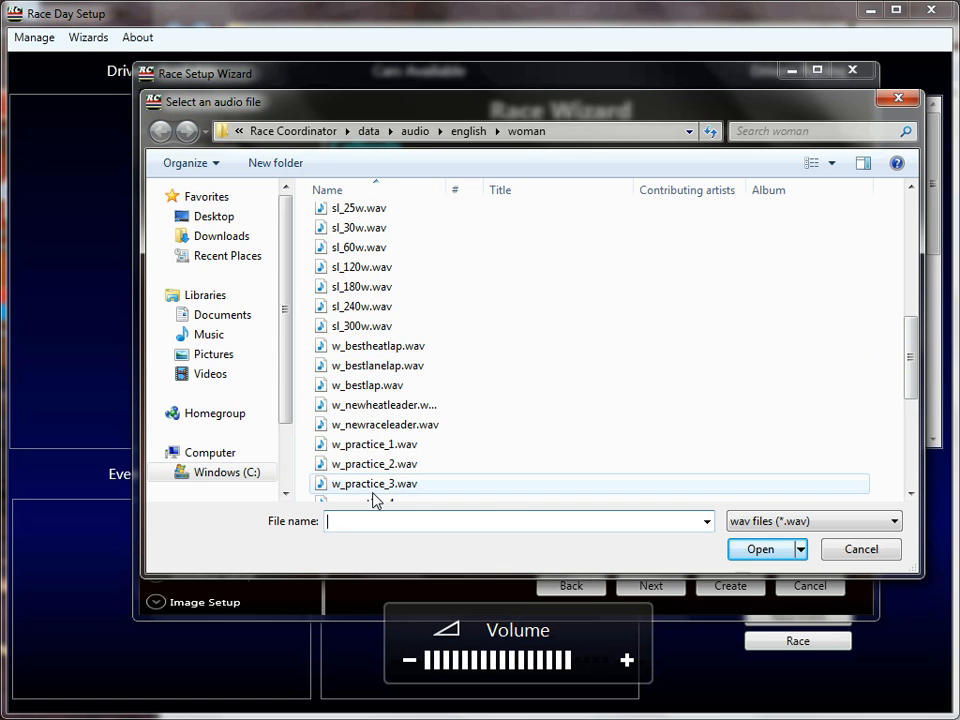
pyautogui.doubleClick(355, 327)
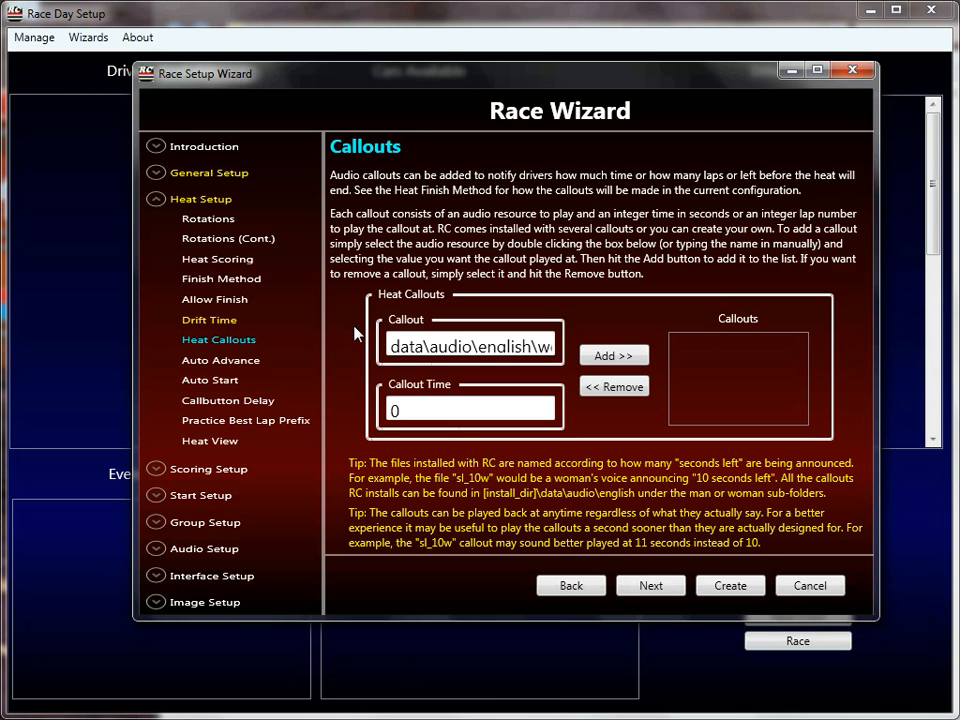
pyautogui.click(478, 346)
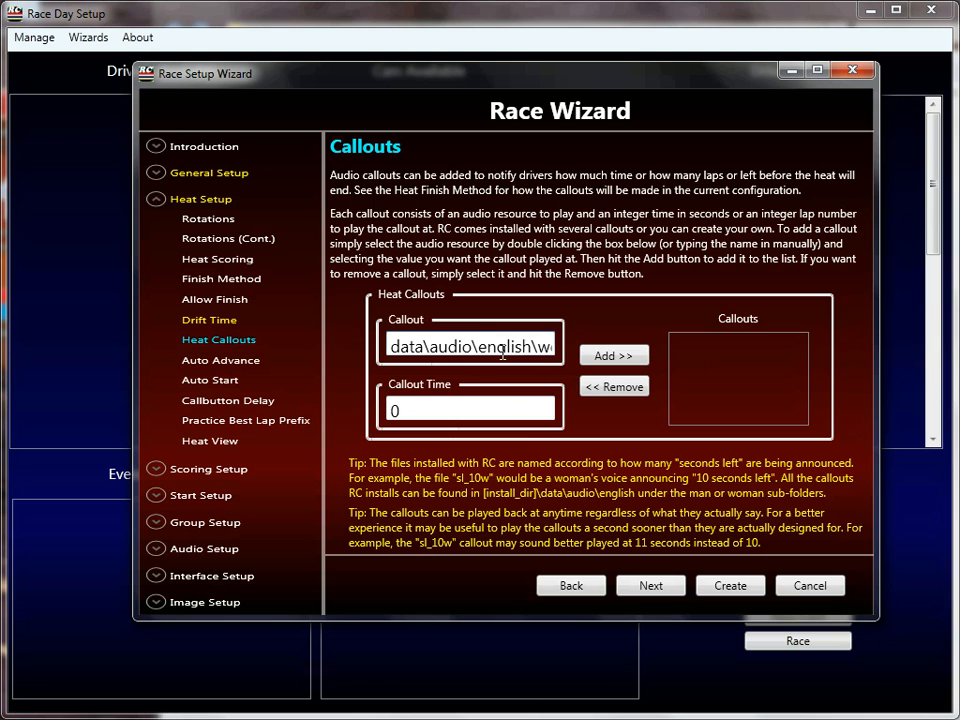
pyautogui.doubleClick(453, 407)
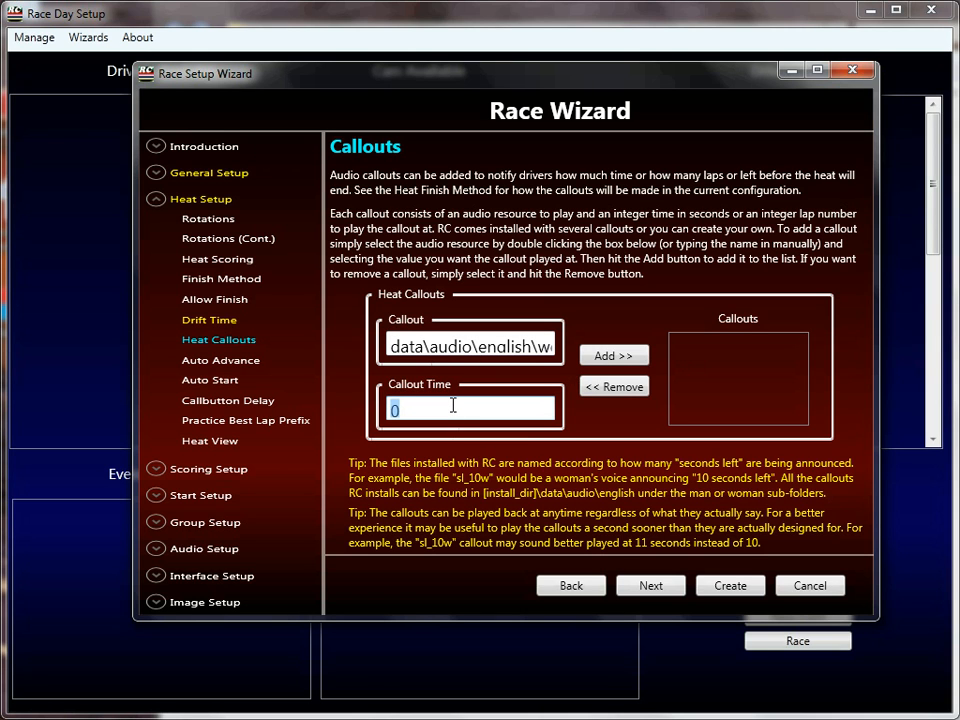
pyautogui.write('301')
pyautogui.click(603, 358)
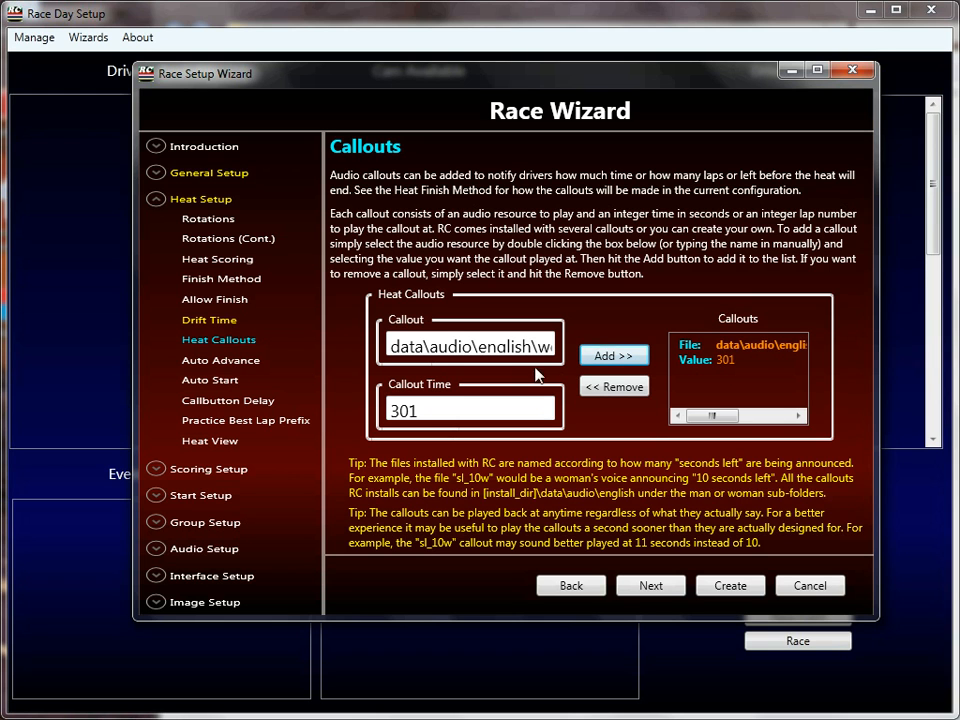
# - Add a second heat callout that plays the woman's voice file sl_120w.wav with a callout time of 121
pyautogui.doubleClick(437, 360)
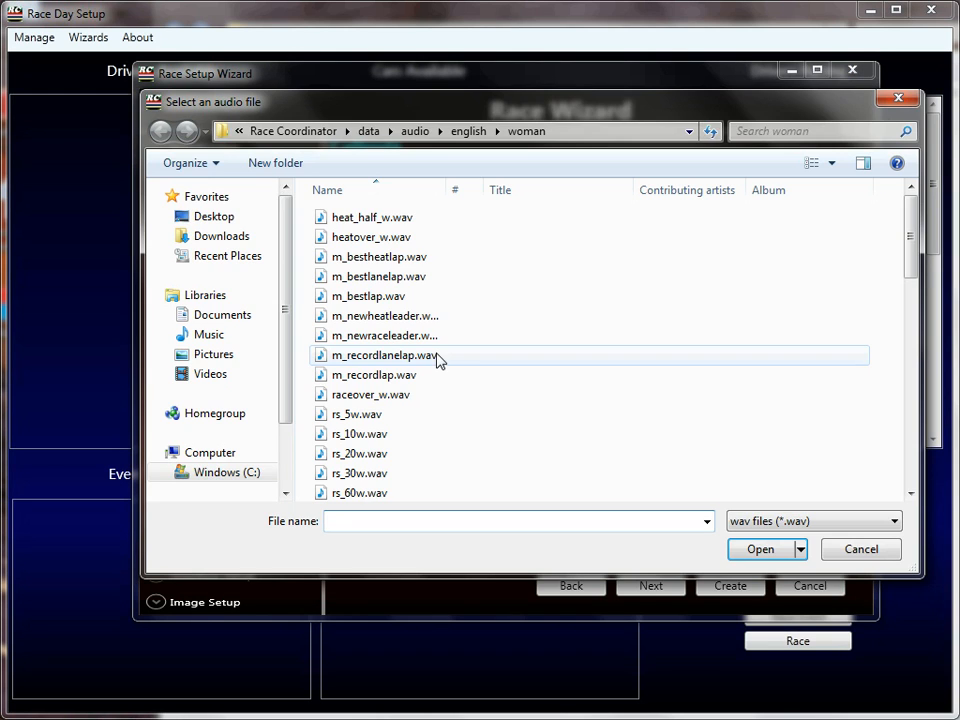
pyautogui.click(385, 438)
pyautogui.scroll(-4, 362, 443)
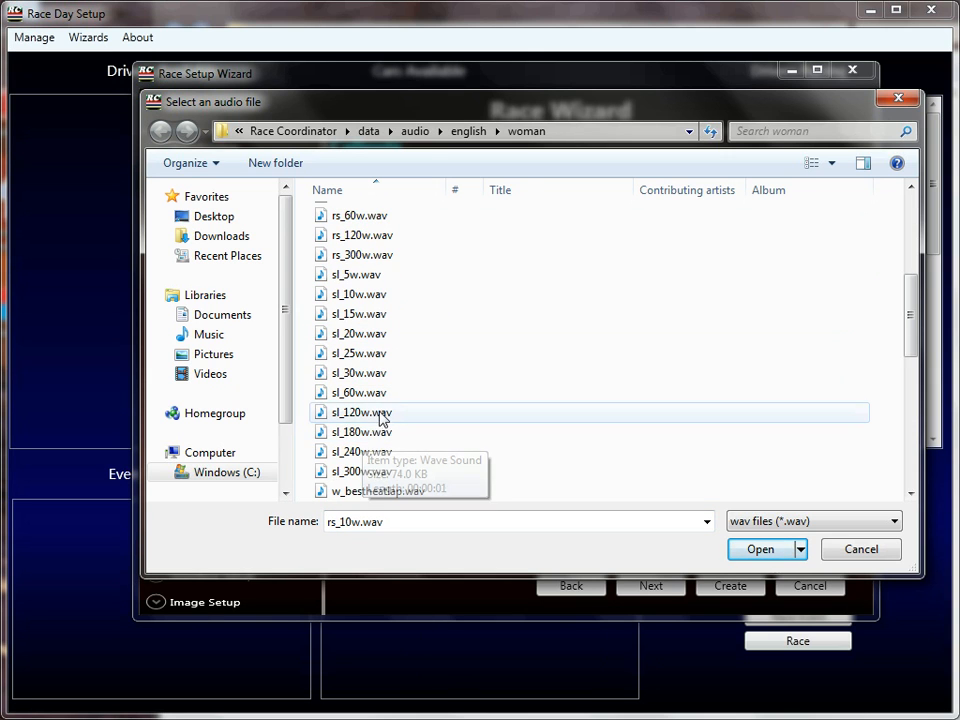
pyautogui.click(375, 414)
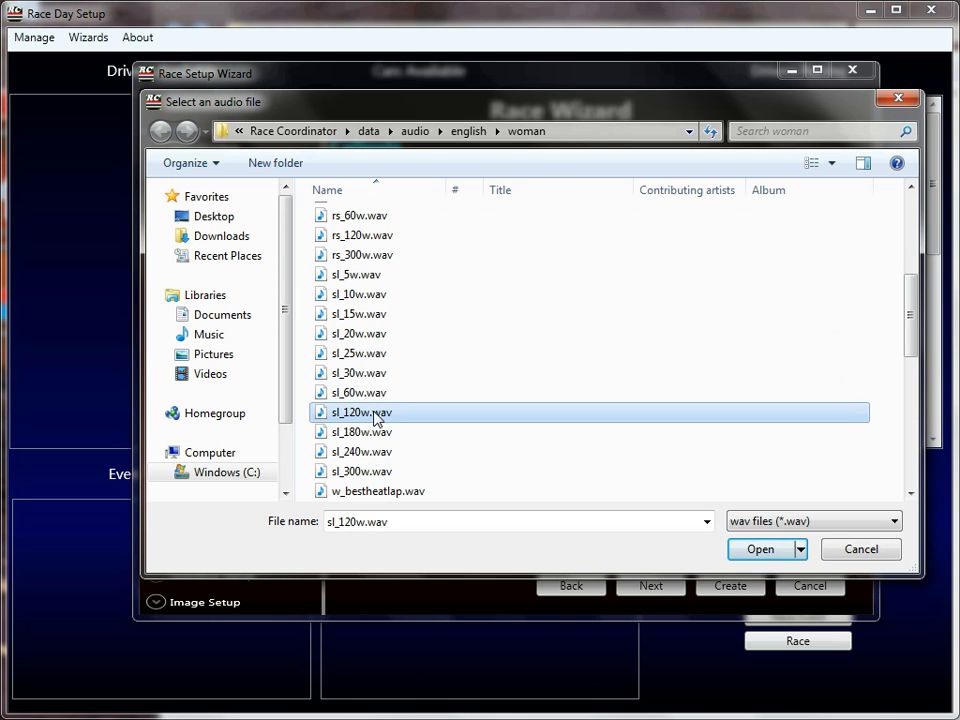
pyautogui.doubleClick(375, 414)
pyautogui.doubleClick(436, 410)
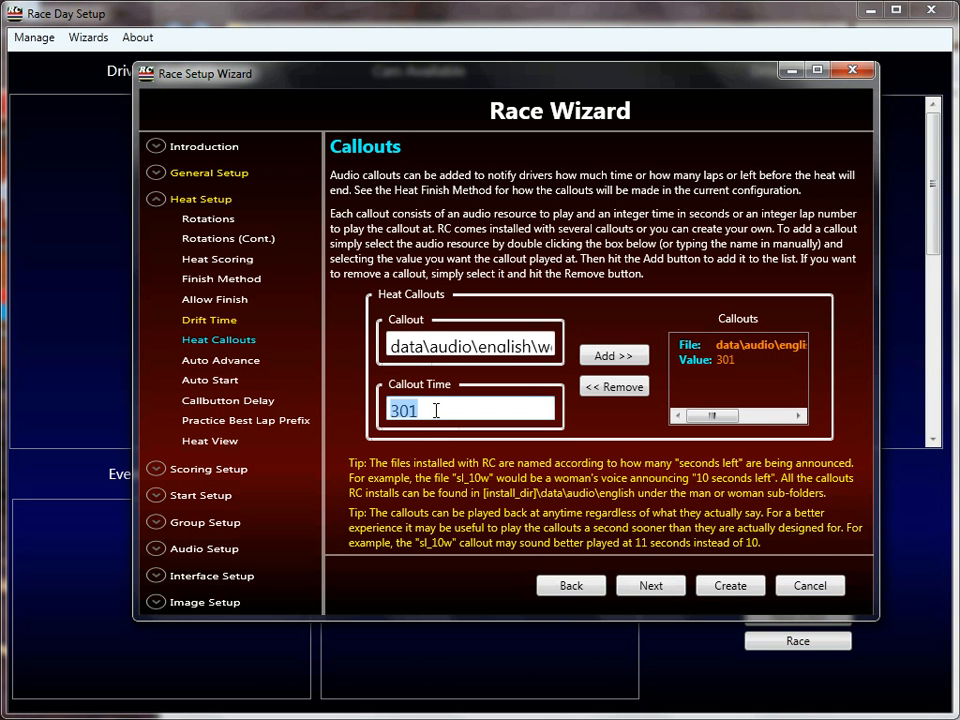
pyautogui.write('121')
pyautogui.click(617, 356)
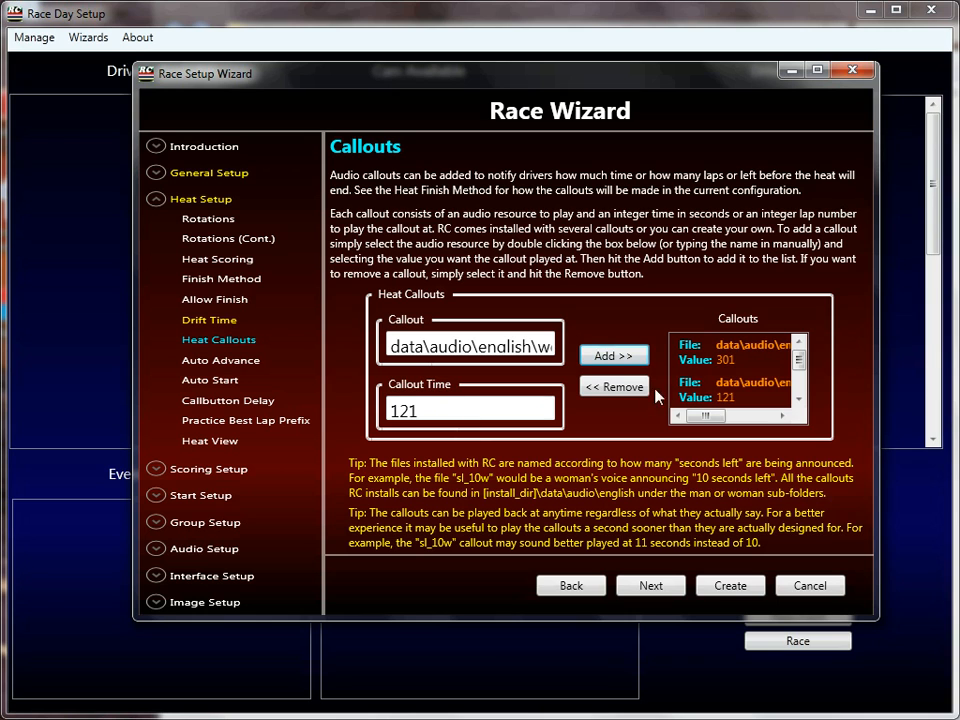
# - Set both the heat auto advance time and the auto start time to 300 seconds
pyautogui.click(228, 370)
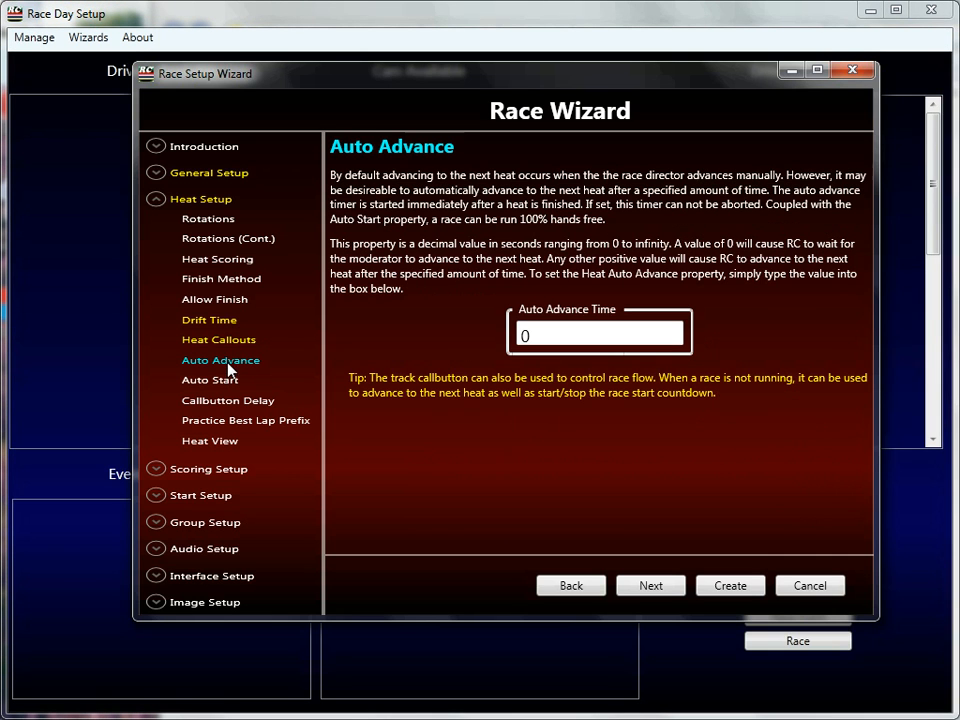
pyautogui.doubleClick(549, 336)
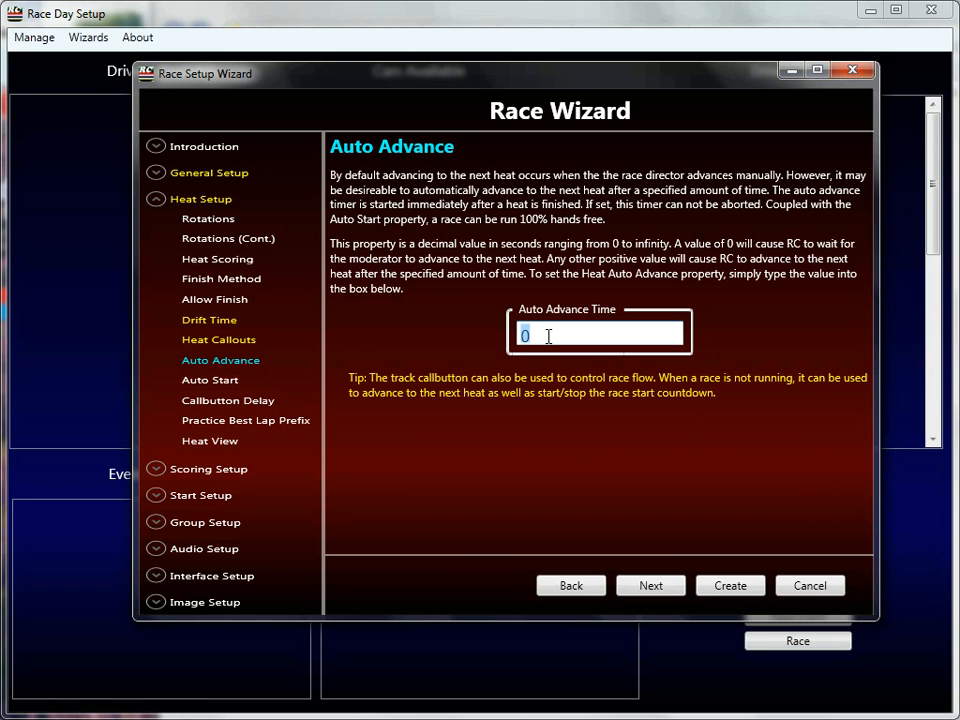
pyautogui.write('300')
pyautogui.click(219, 381)
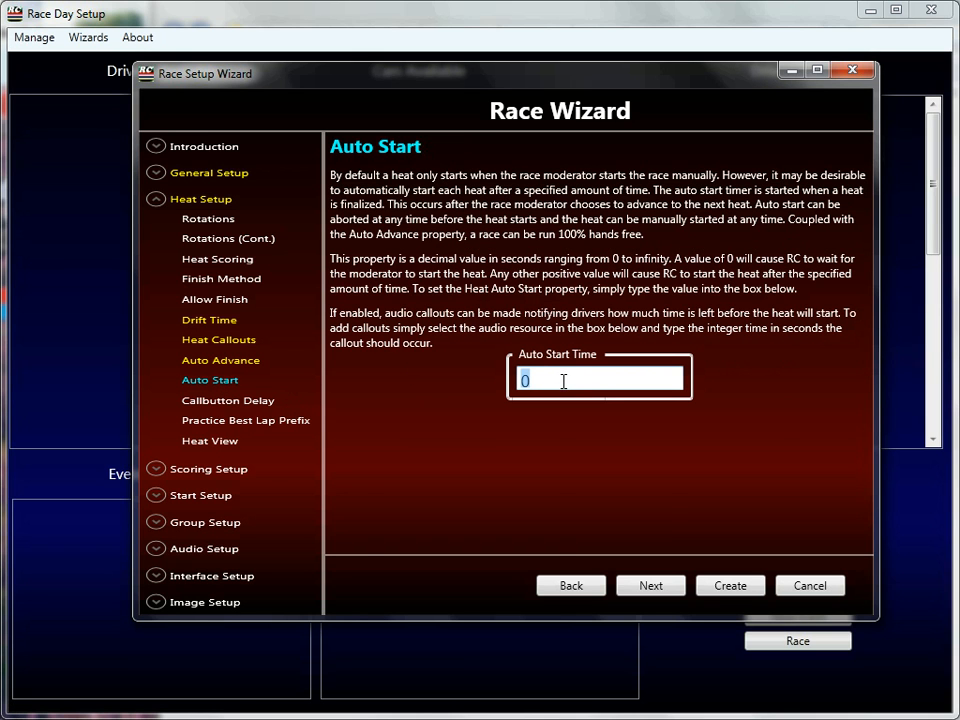
pyautogui.write('300')
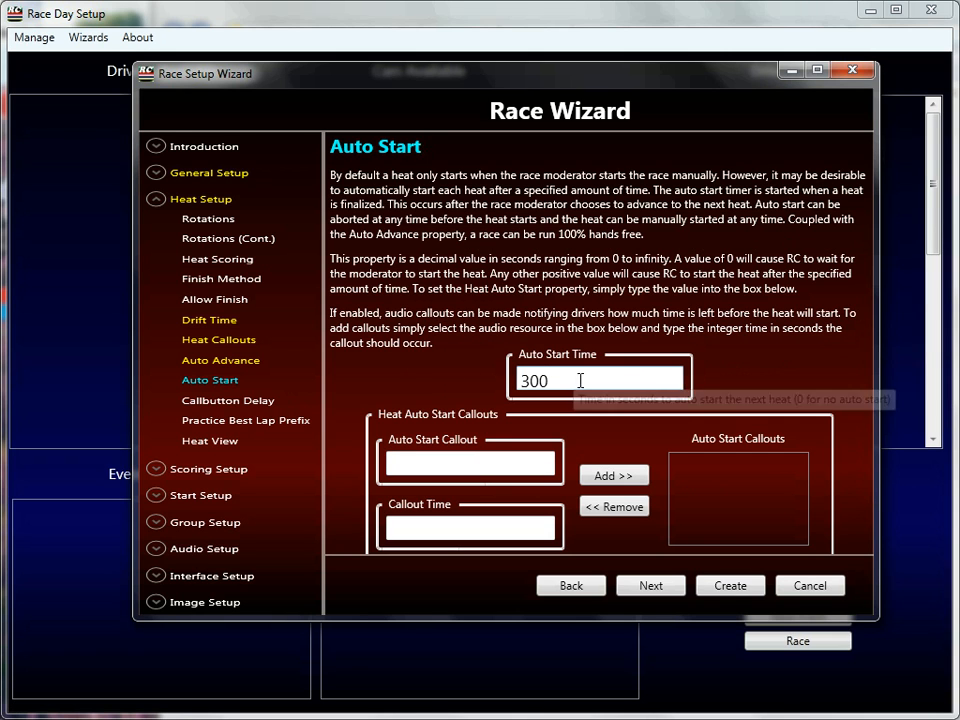
# - Add an auto start callout that plays the woman's voice file rs_300w.wav with a callout time of 301
pyautogui.click(448, 464)
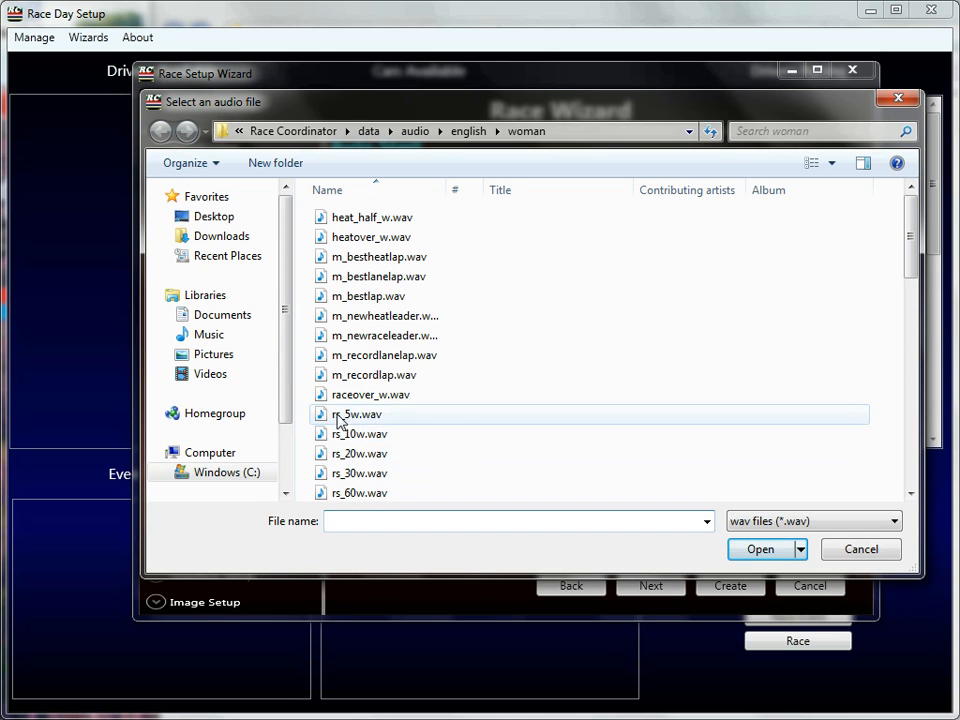
pyautogui.moveTo(908, 255); pyautogui.dragTo(913, 296)
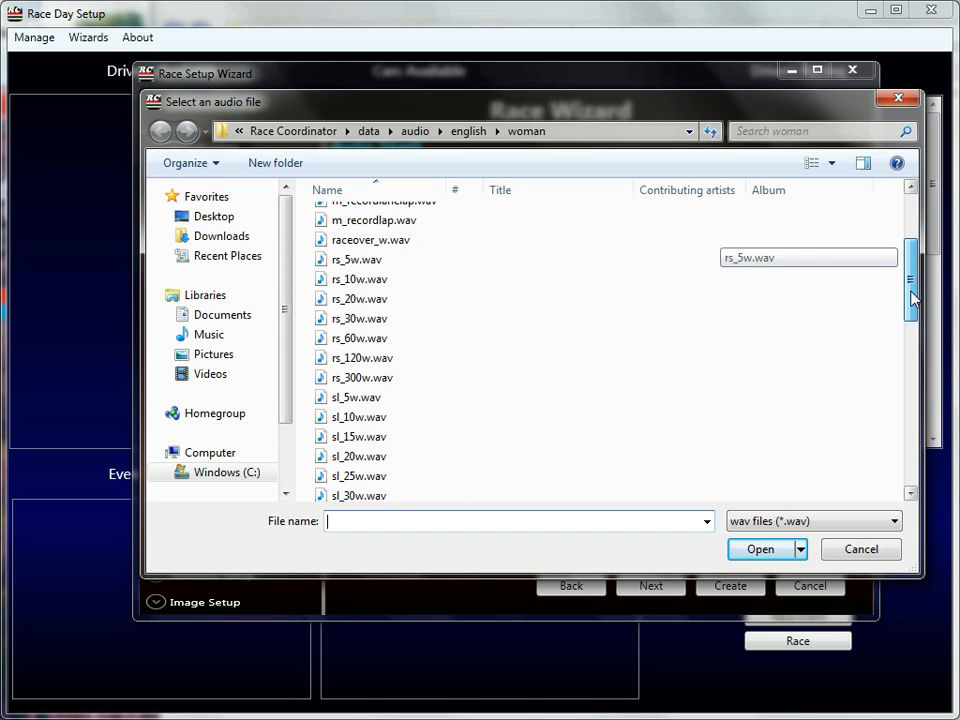
pyautogui.click(352, 381)
pyautogui.doubleClick(352, 381)
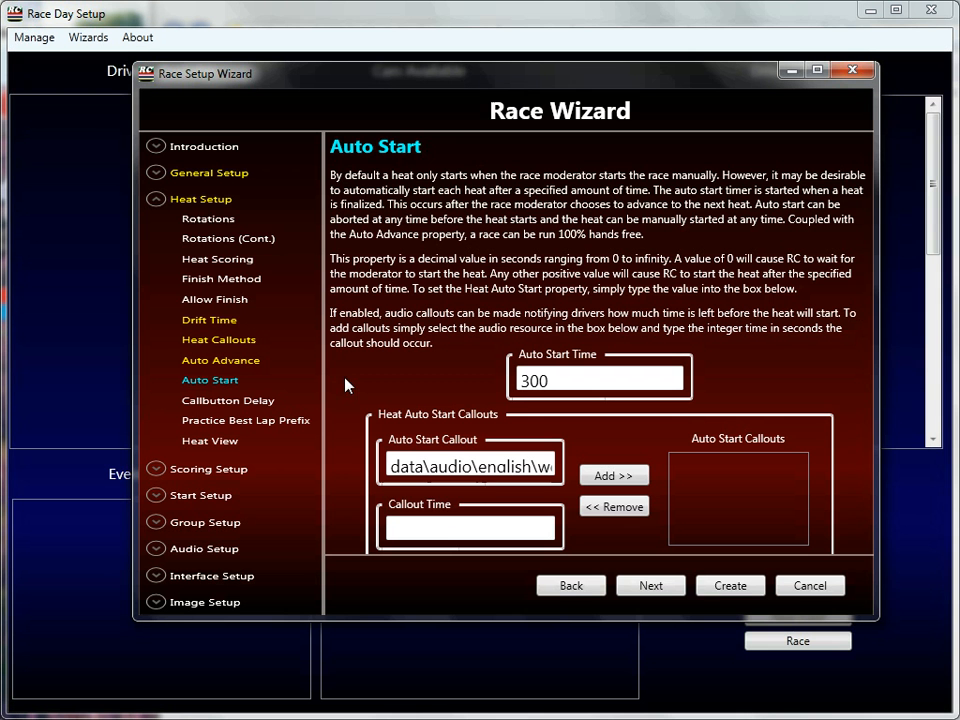
pyautogui.click(446, 528)
pyautogui.write('301')
pyautogui.click(607, 476)
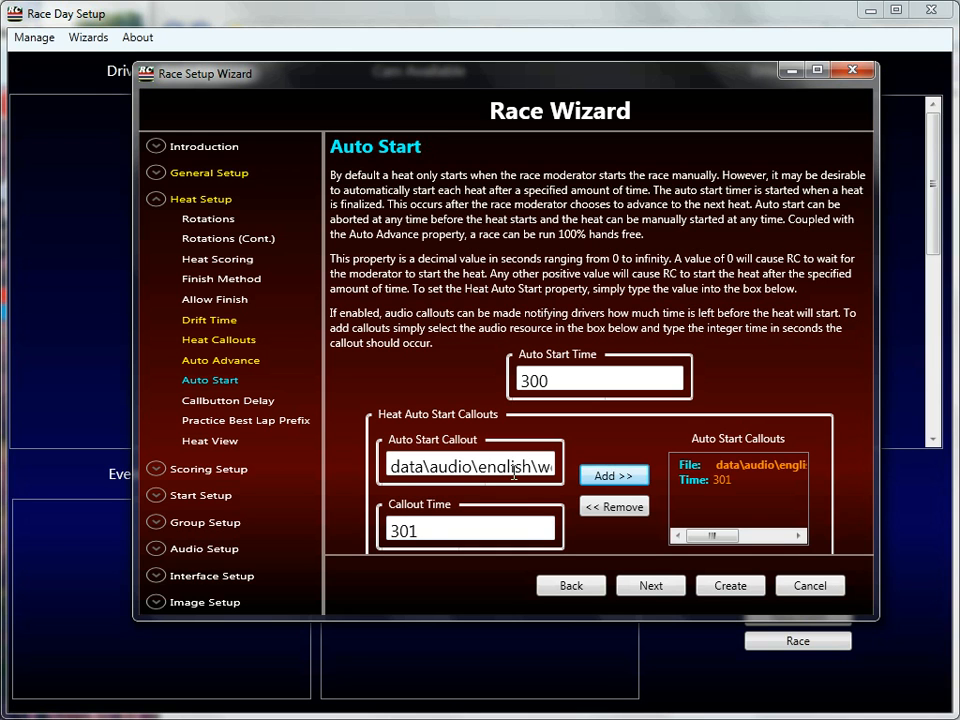
# - Add another auto start callout using rs_10w.wav with a callout time of 11
pyautogui.doubleClick(472, 464)
pyautogui.doubleClick(358, 435)
pyautogui.doubleClick(418, 530)
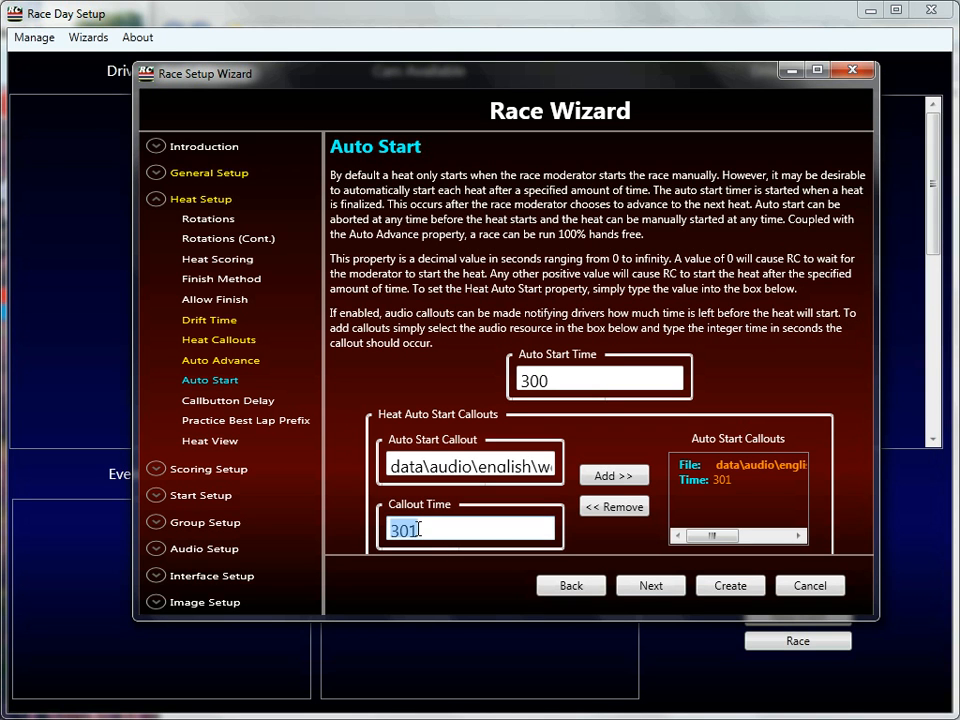
pyautogui.write('11')
pyautogui.click(604, 477)
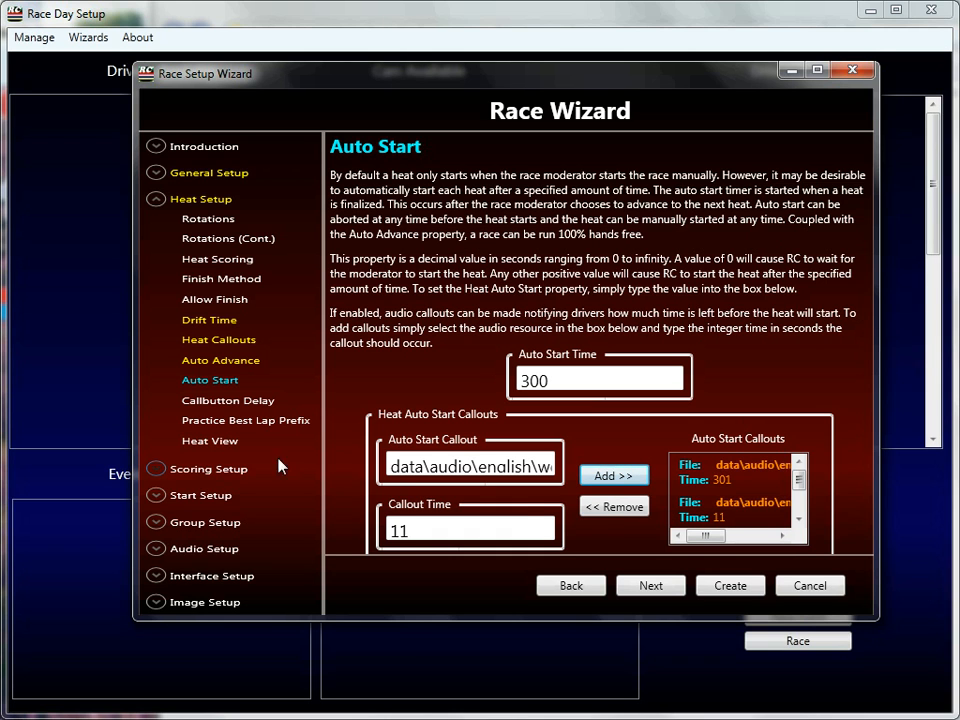
# - Review the call button delay, the practice best lap audio prefix and the generated heats in the Heat View
pyautogui.click(231, 400)
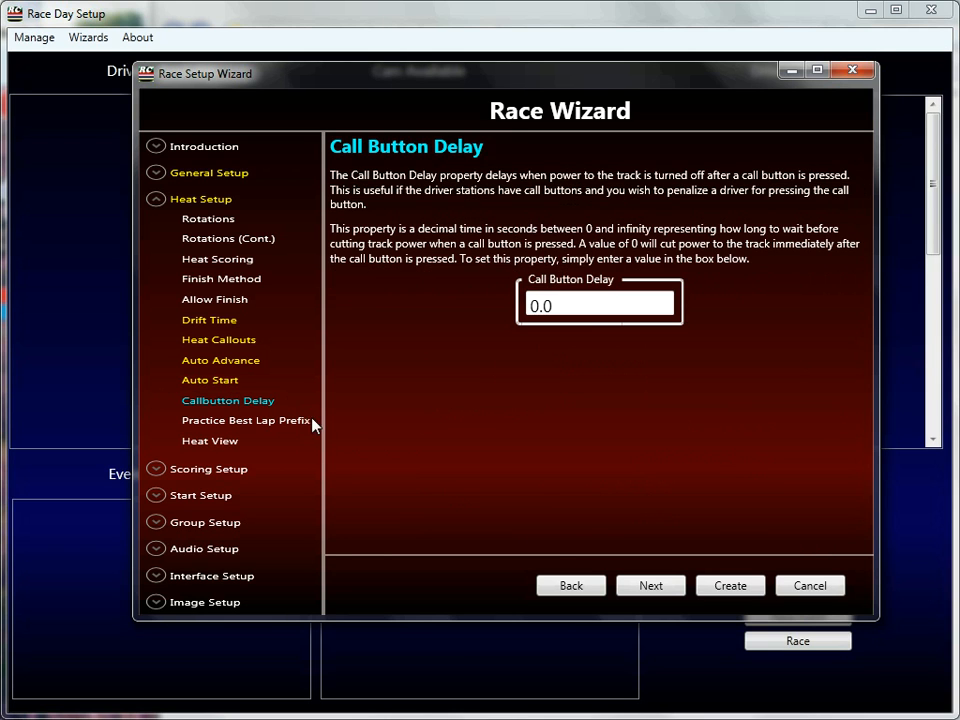
pyautogui.click(243, 422)
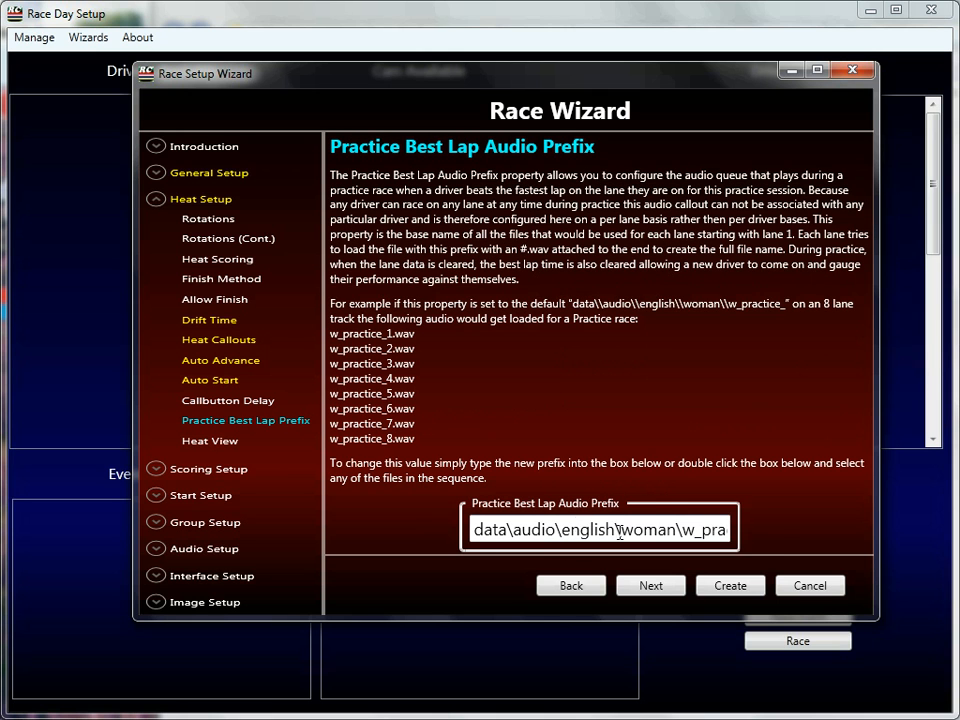
pyautogui.click(215, 446)
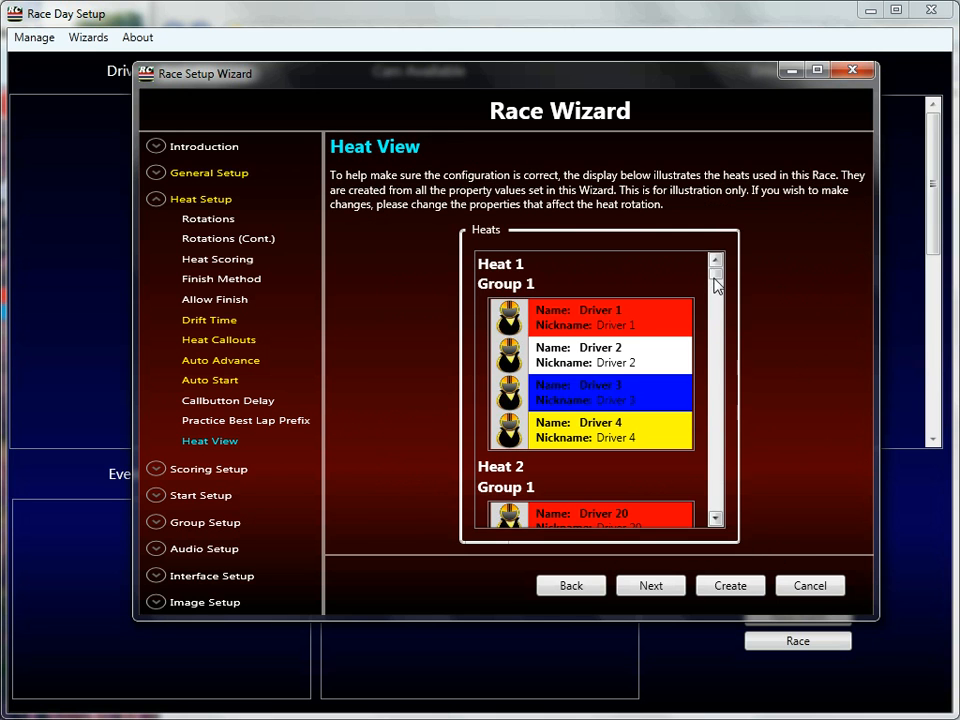
pyautogui.moveTo(718, 298); pyautogui.dragTo(717, 352)
# - Review the scoring settings for accumulated heat values, step-up races, F1 points and dropped heats
pyautogui.click(155, 469)
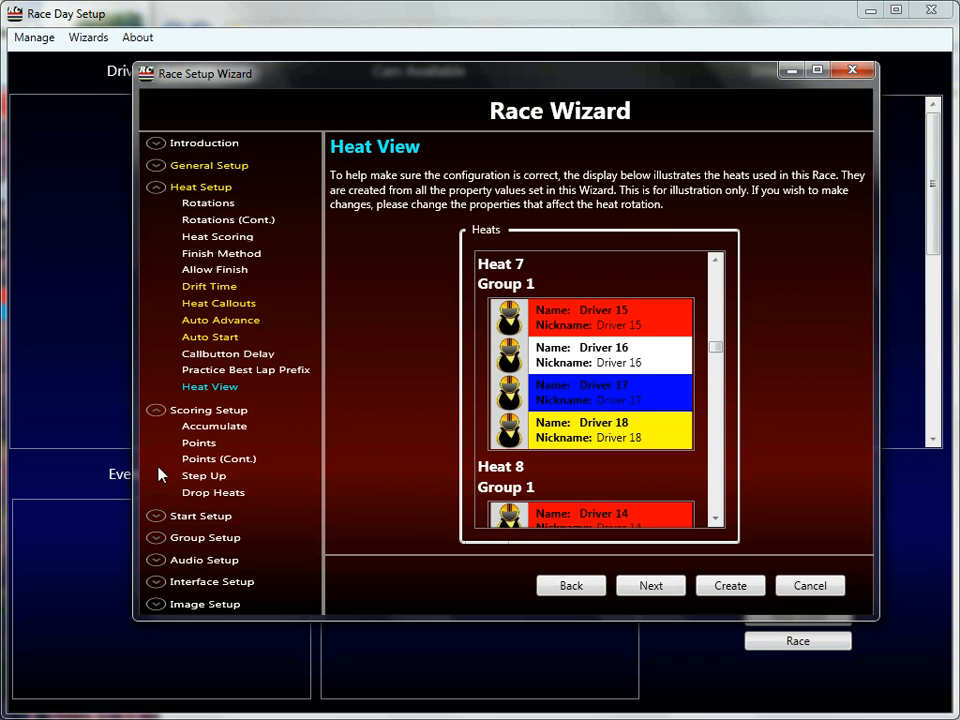
pyautogui.click(208, 428)
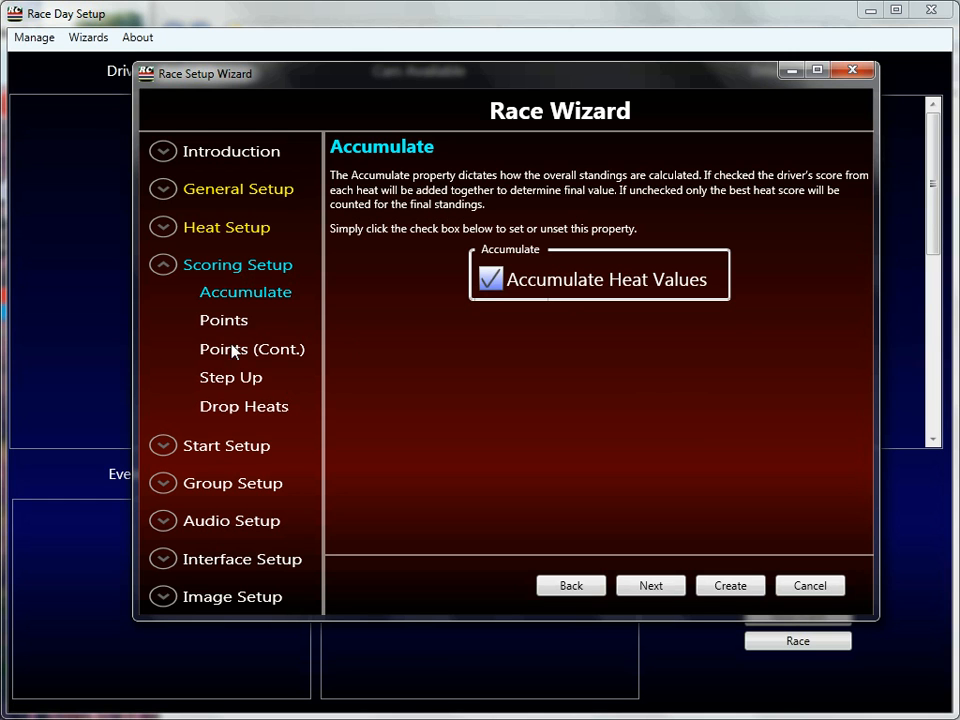
pyautogui.click(229, 380)
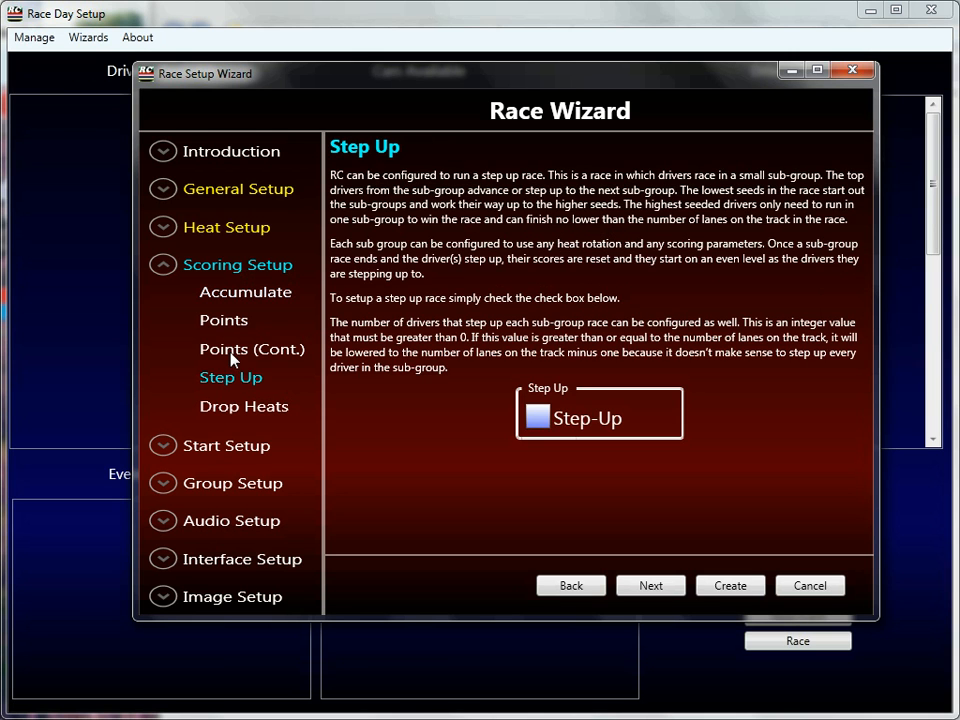
pyautogui.click(236, 355)
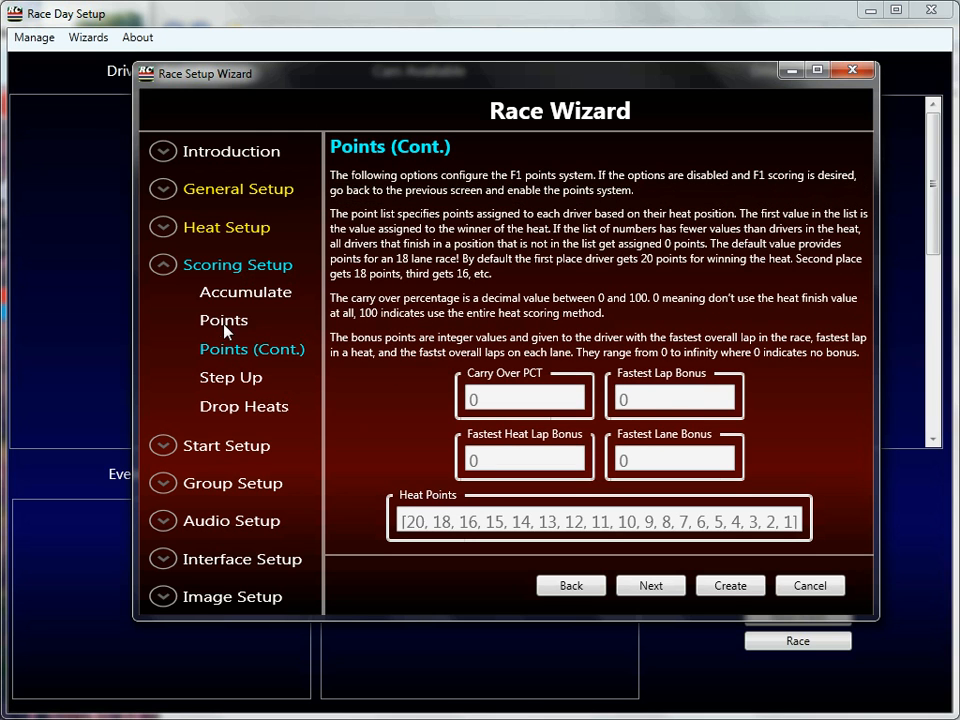
pyautogui.click(247, 414)
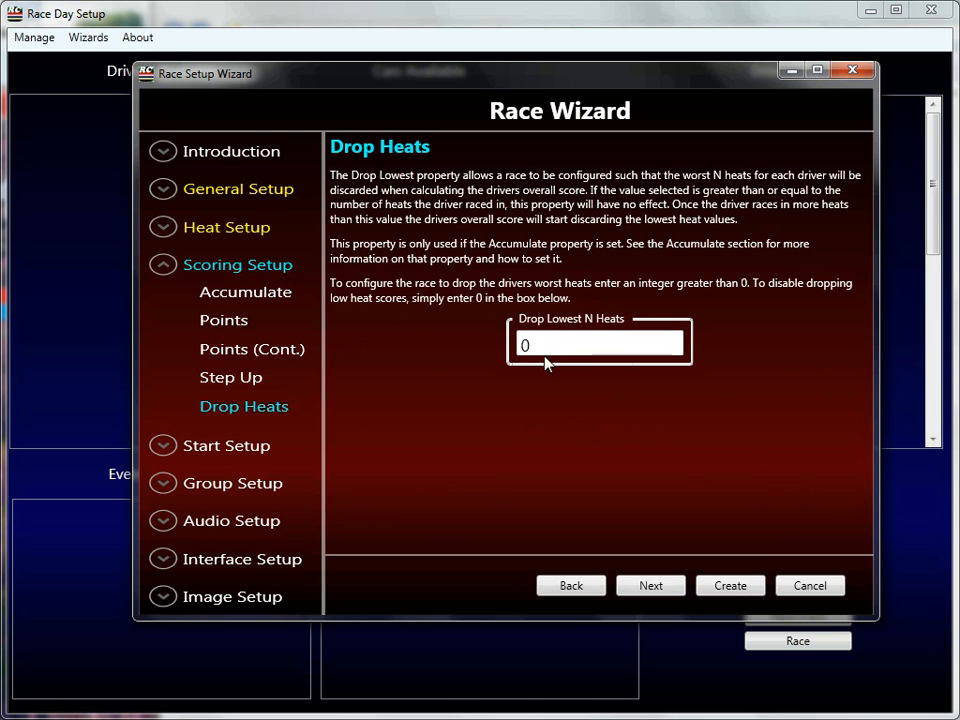
# - Look over the start setup options and check which Race Day XAML file the race interface uses
pyautogui.click(237, 453)
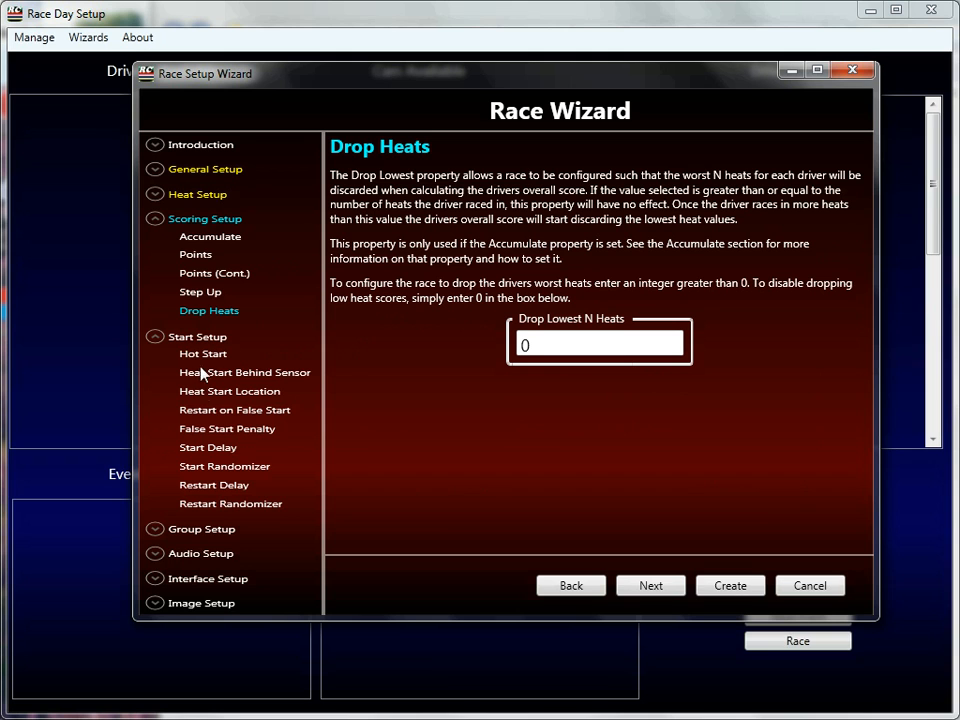
pyautogui.click(221, 581)
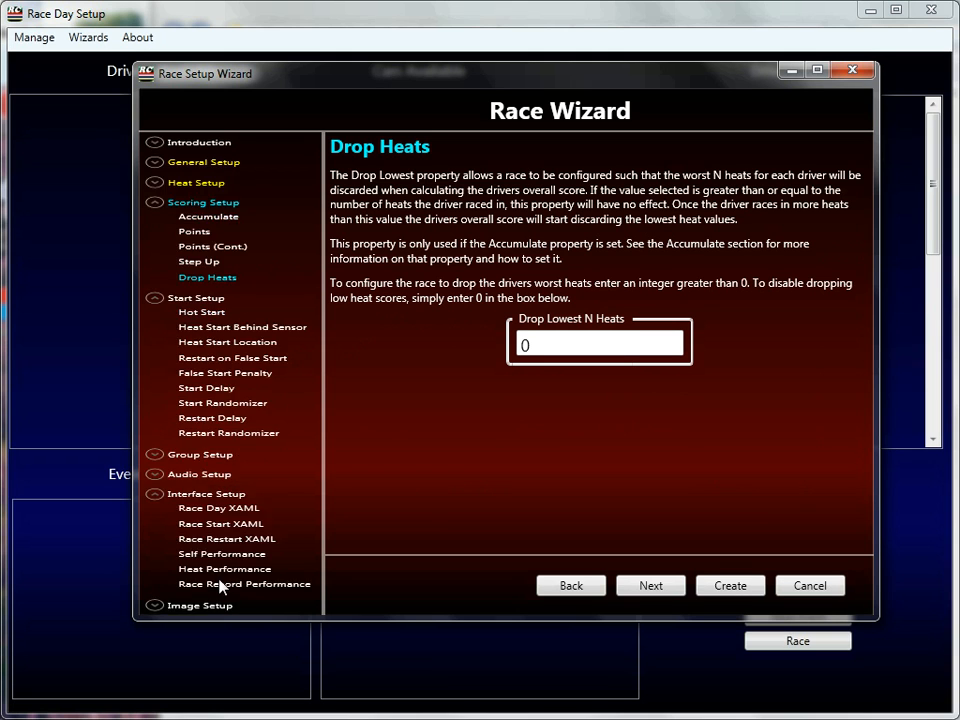
pyautogui.click(188, 510)
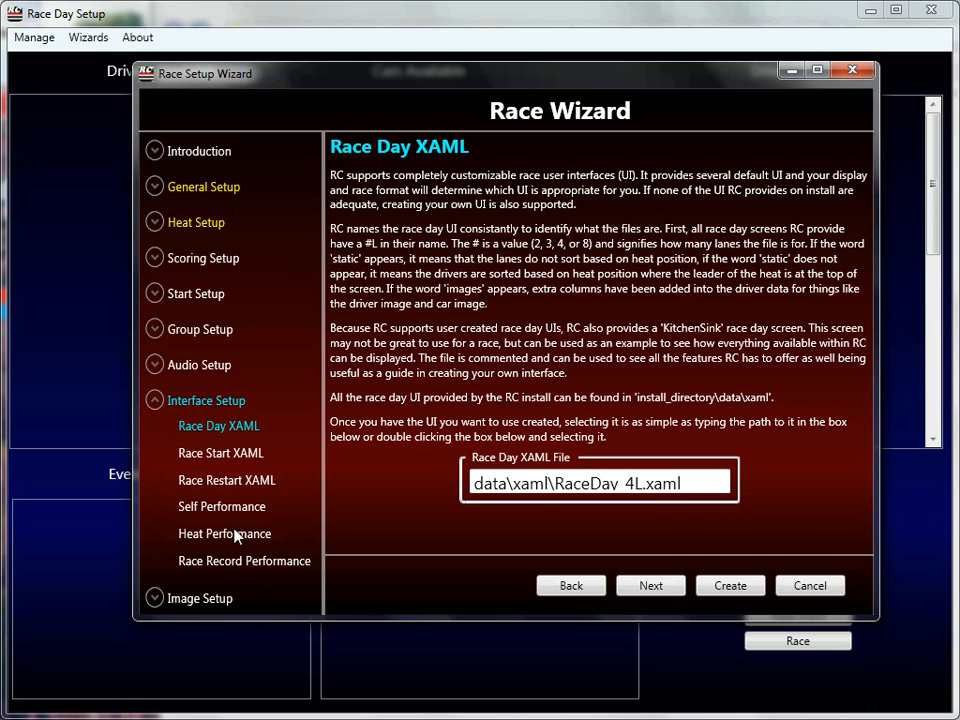
# - Create the configured race, leaving the wizard, and launch Tutorial_RR with the racing drivers
pyautogui.click(738, 593)
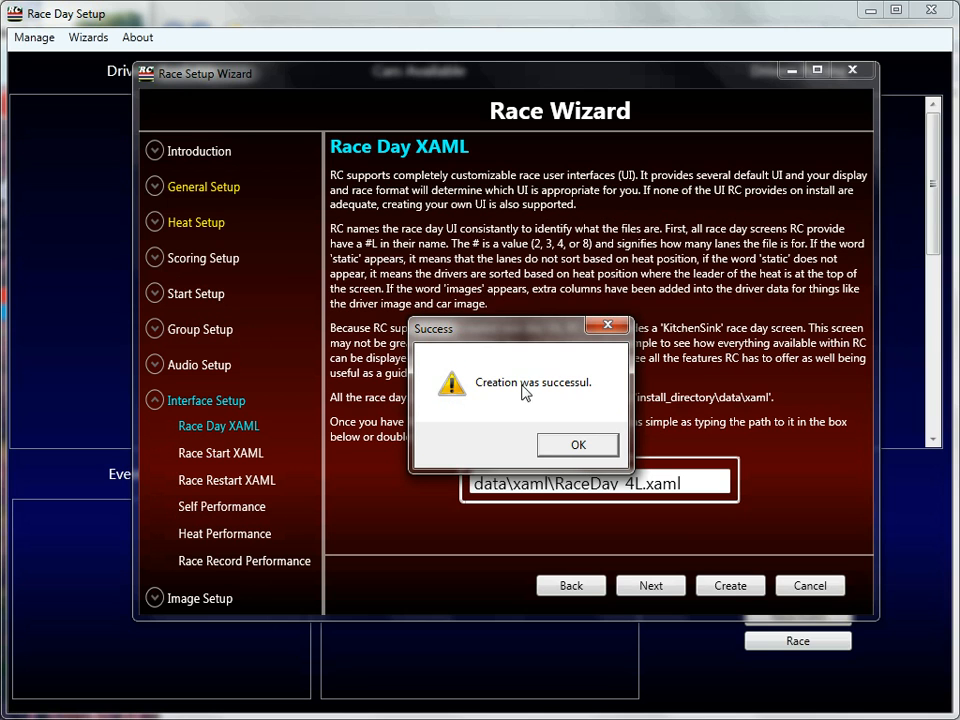
pyautogui.click(572, 450)
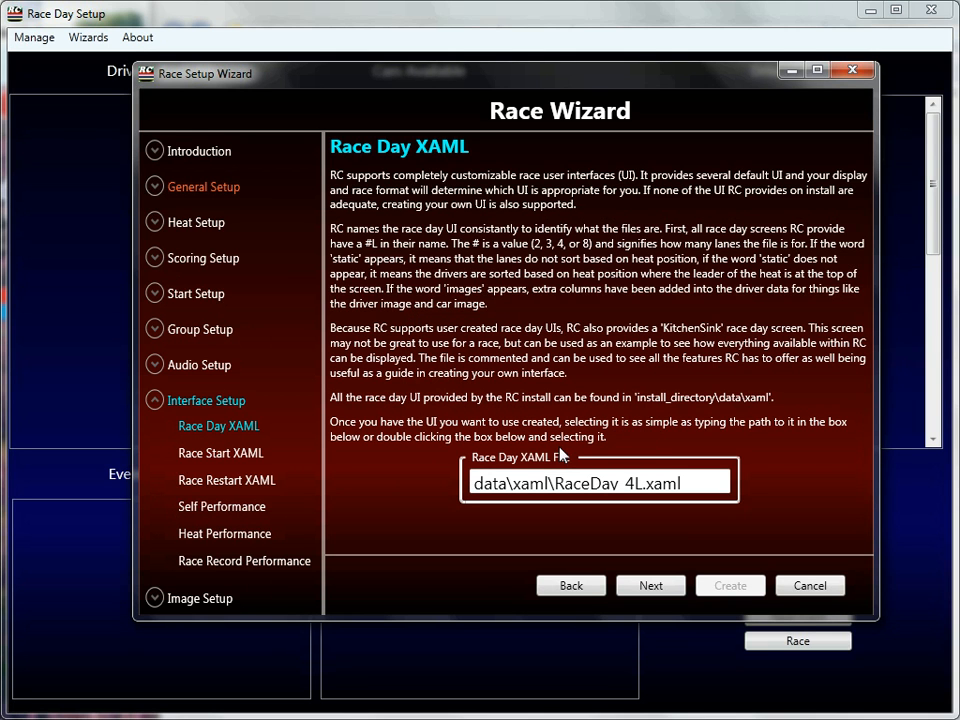
pyautogui.click(852, 71)
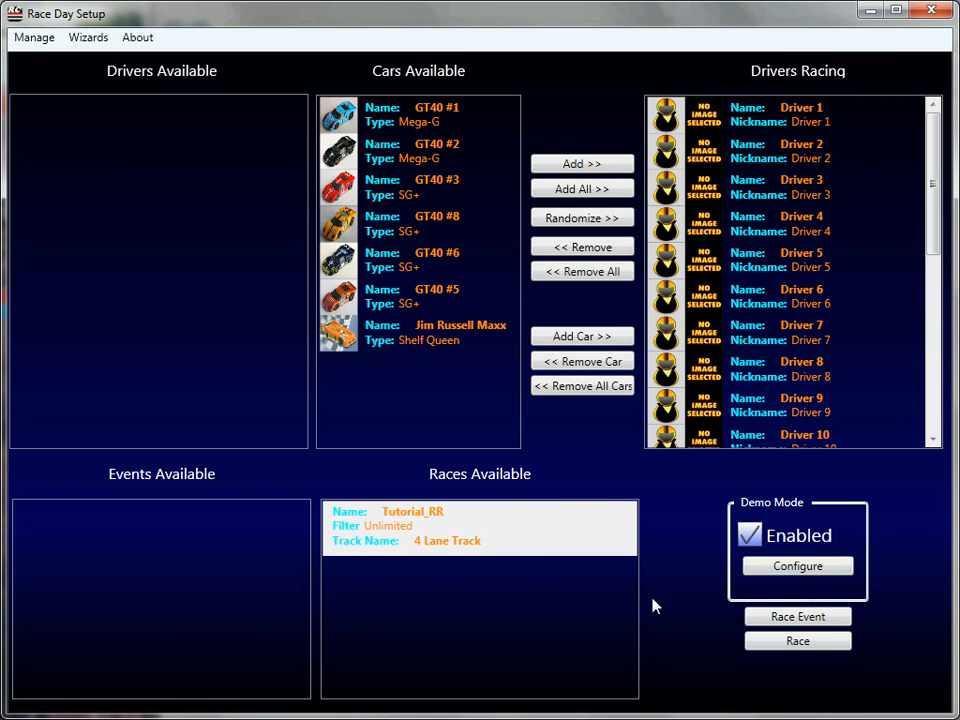
pyautogui.click(756, 645)
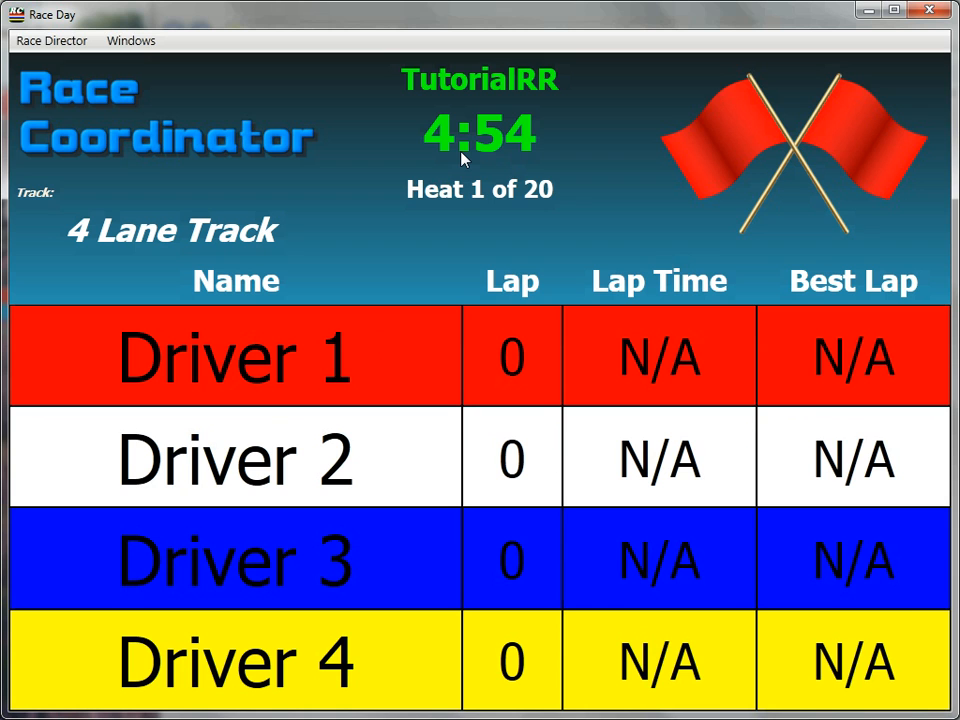
# - Examine the race director commands and available race windows, and check the On Deck list for the upcoming heat
pyautogui.click(45, 41)
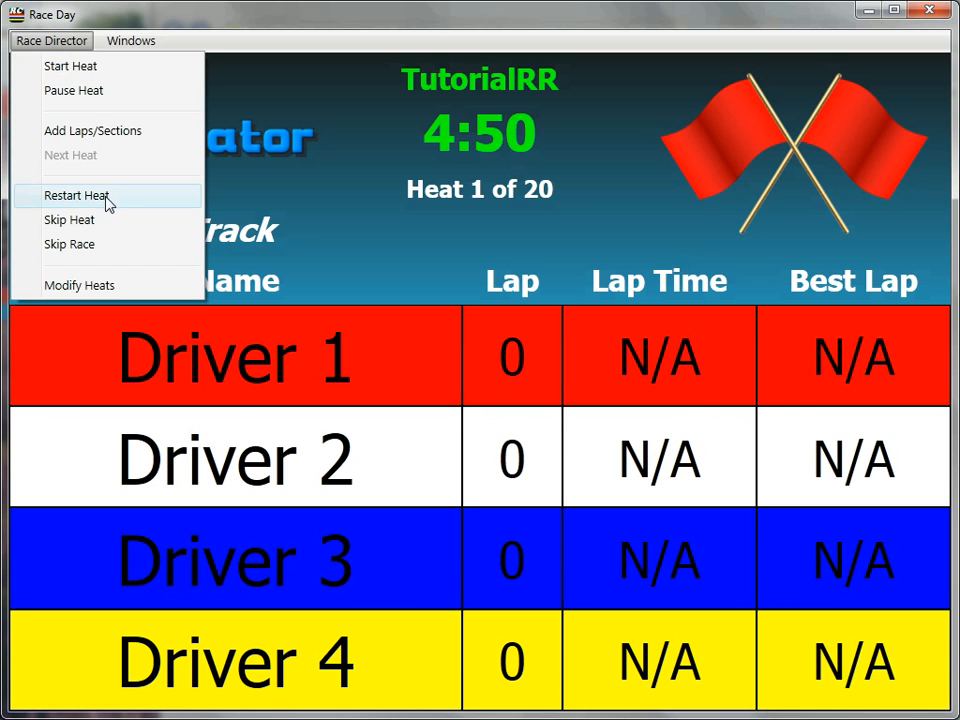
pyautogui.moveTo(125, 41)
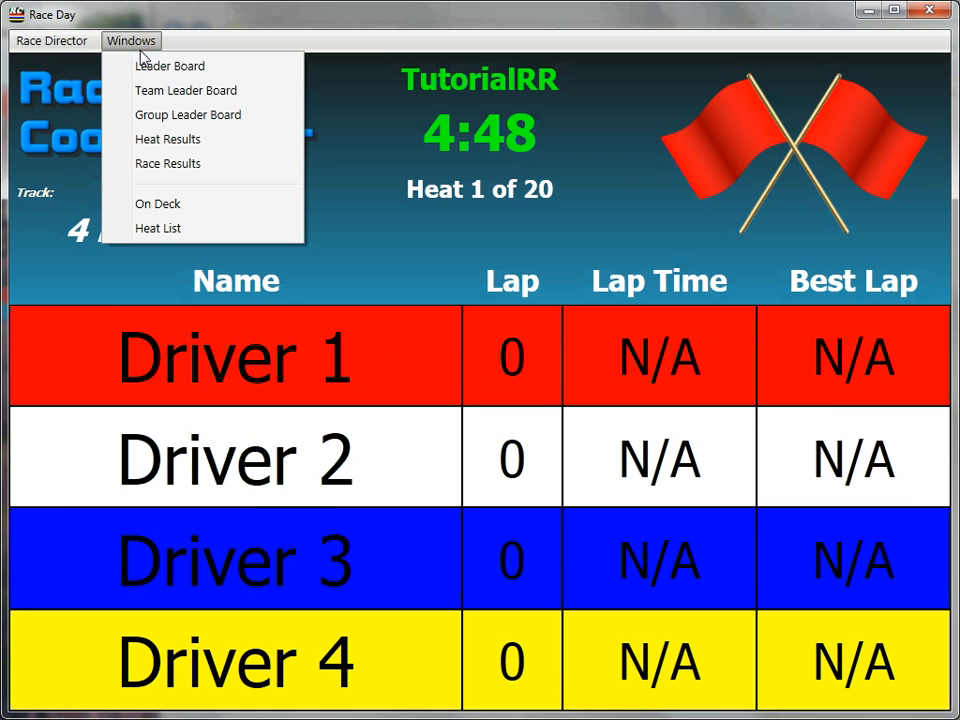
pyautogui.click(171, 209)
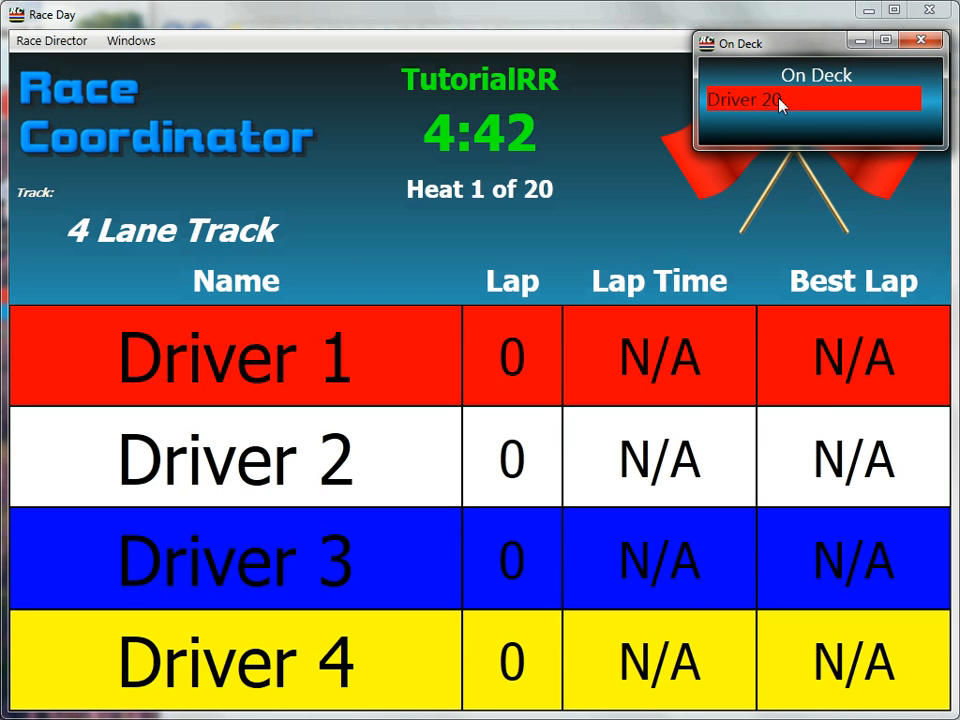
pyautogui.click(921, 42)
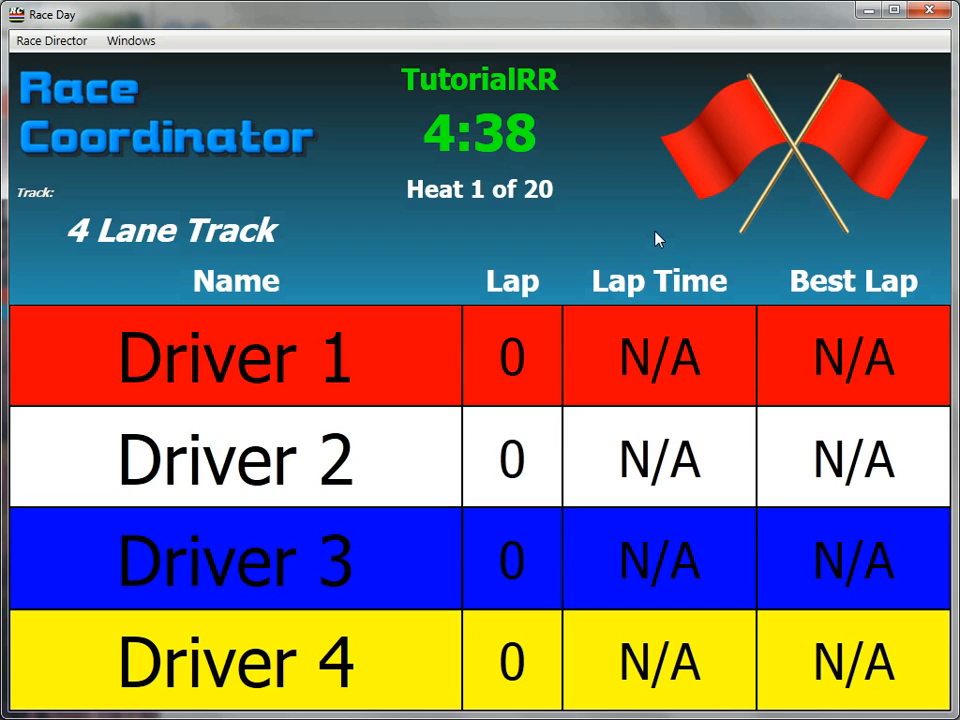